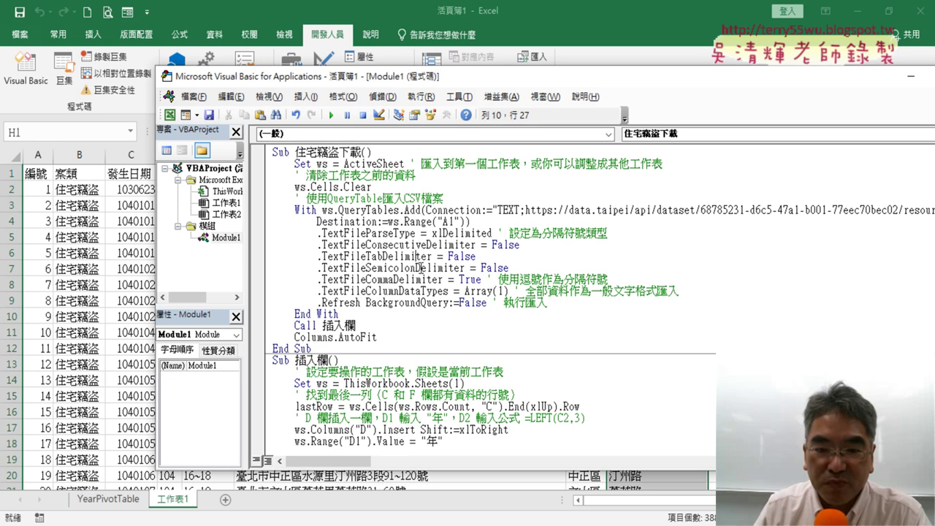
- Undo and redo recent edits so the original Set ws line is restored
{"action": "key", "text": "ctrl+z"}
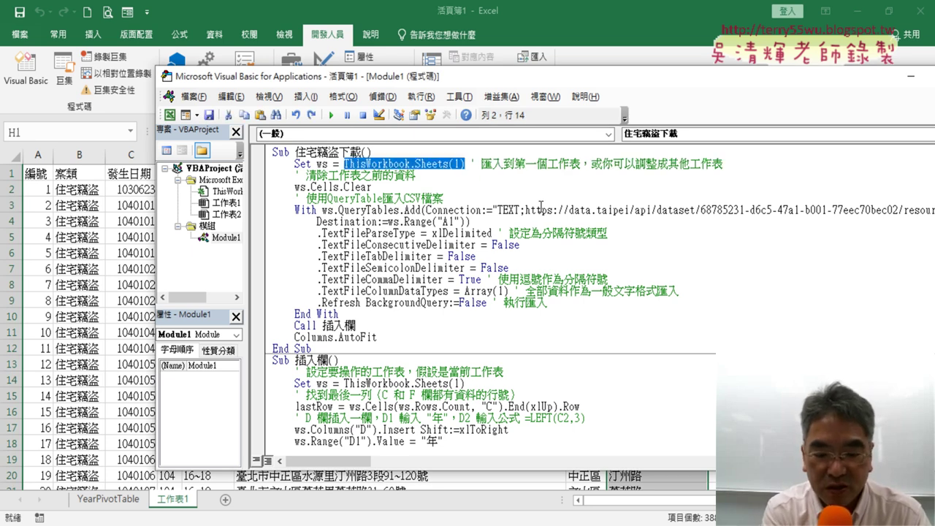
{"action": "key", "text": "ctrl+y"}
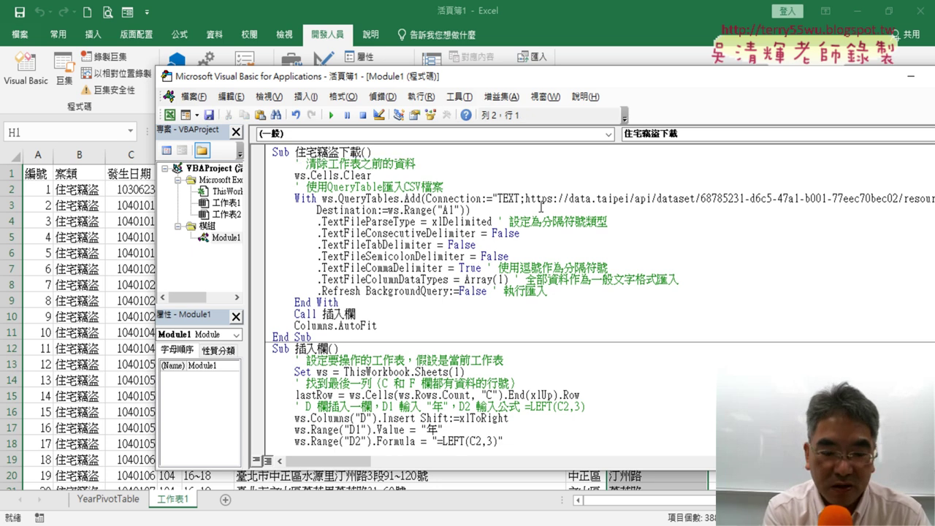
{"action": "key", "text": "ctrl+z"}
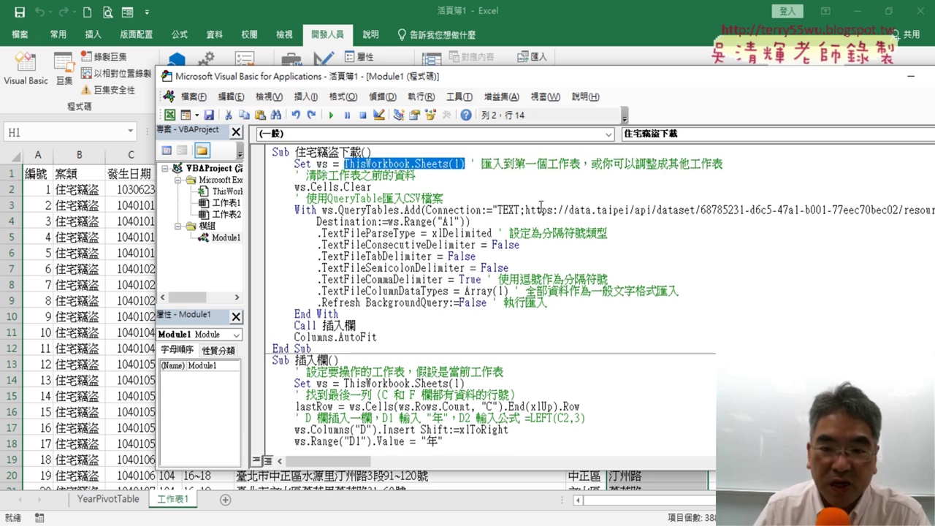
- Paste ActiveSheet over ThisWorkbook.Sheets(1) in the download macro and breakpoint that Set ws line
{"action": "scroll", "coordinate": [511, 277], "scroll_direction": "down", "scroll_amount": 4}
{"action": "scroll", "coordinate": [505, 299], "scroll_direction": "down", "scroll_amount": 10}
{"action": "scroll", "coordinate": [490, 330], "scroll_direction": "down", "scroll_amount": 7}
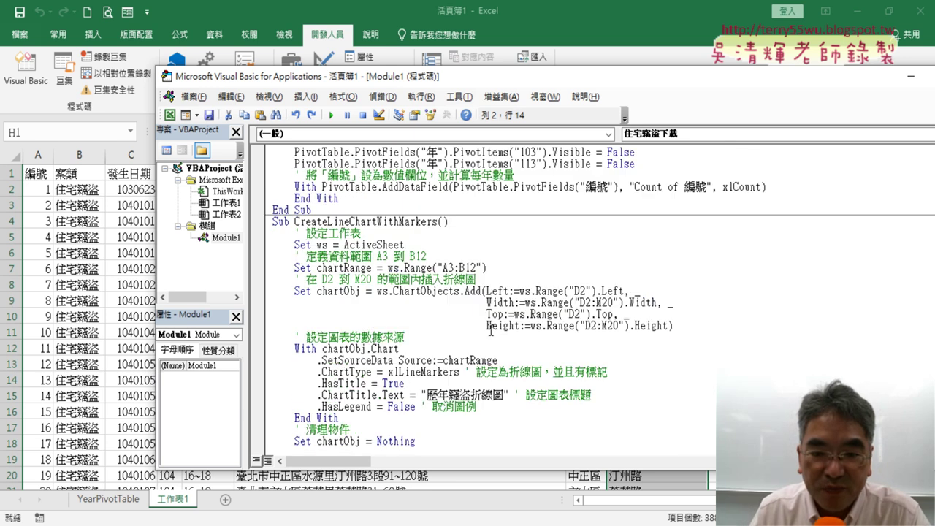
{"action": "left_click_drag", "start_coordinate": [406, 245], "coordinate": [344, 245]}
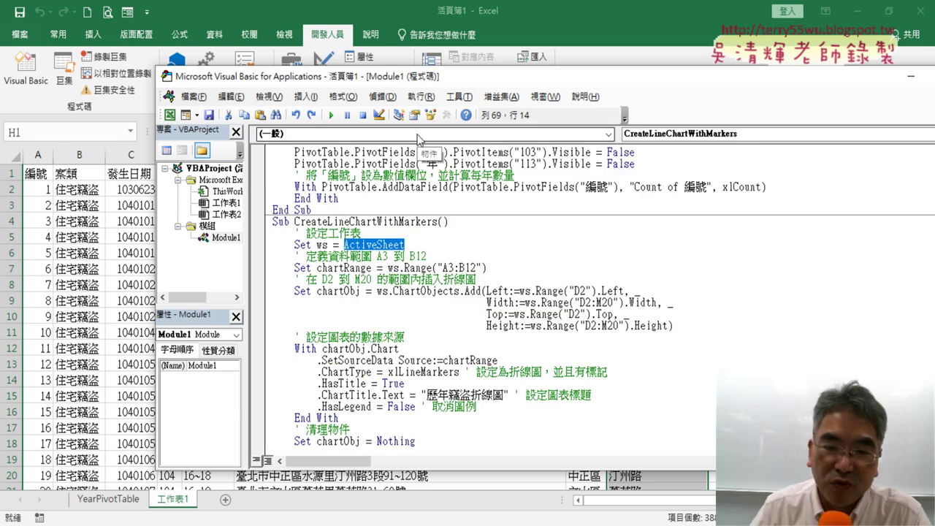
{"action": "scroll", "coordinate": [438, 292], "scroll_direction": "up", "scroll_amount": 5}
{"action": "scroll", "coordinate": [431, 234], "scroll_direction": "up", "scroll_amount": 6}
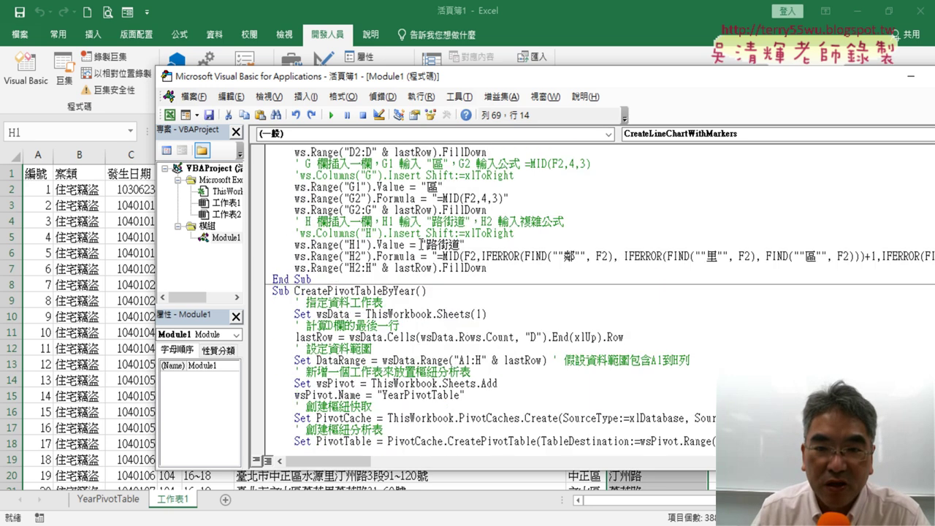
{"action": "scroll", "coordinate": [421, 211], "scroll_direction": "up", "scroll_amount": 5}
{"action": "scroll", "coordinate": [421, 190], "scroll_direction": "up", "scroll_amount": 2}
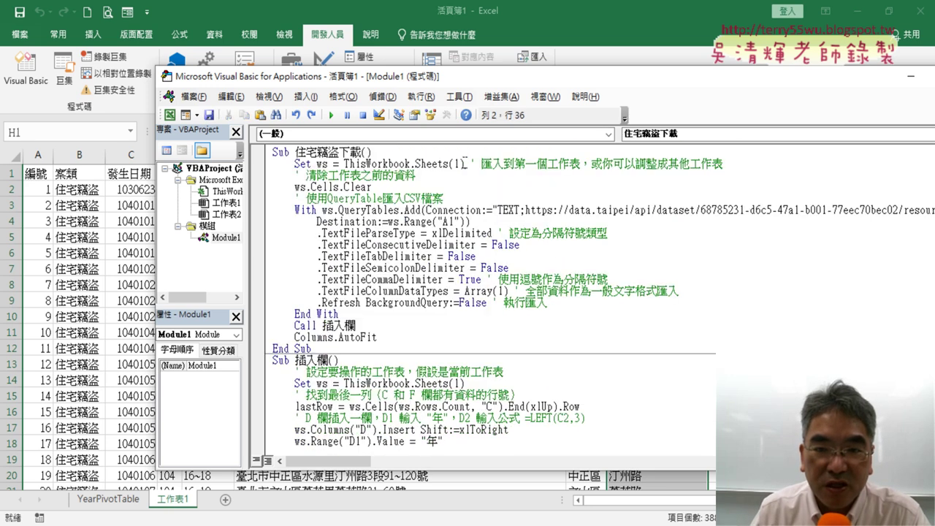
{"action": "left_click_drag", "start_coordinate": [464, 164], "coordinate": [344, 164]}
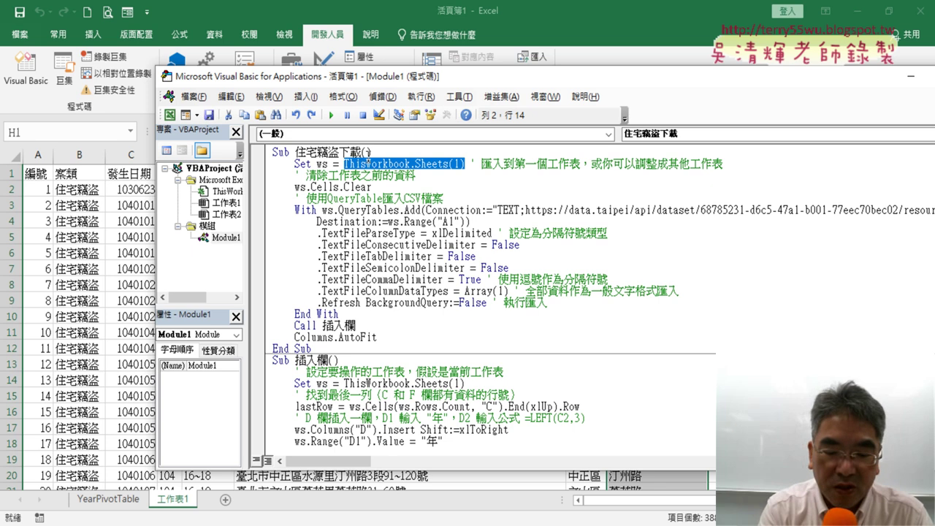
{"action": "type", "text": "ActiveSheet"}
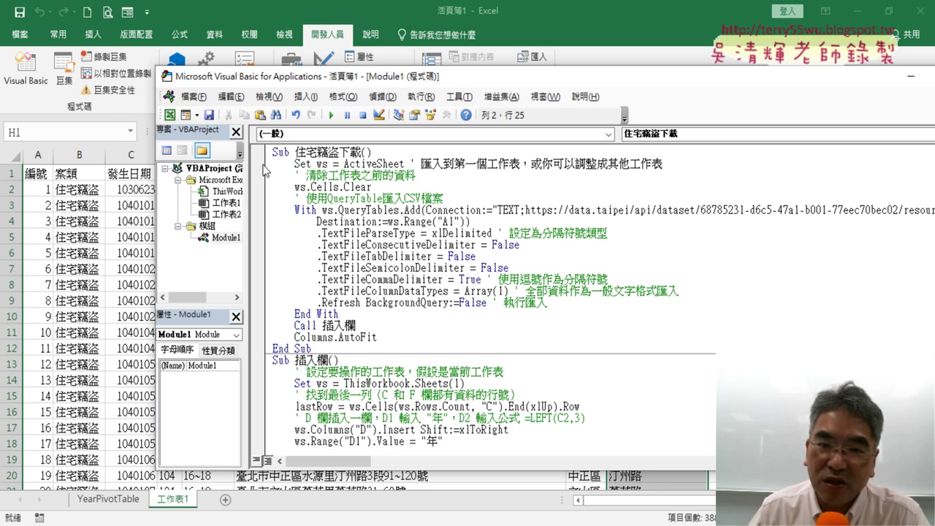
{"action": "left_click", "coordinate": [260, 164]}
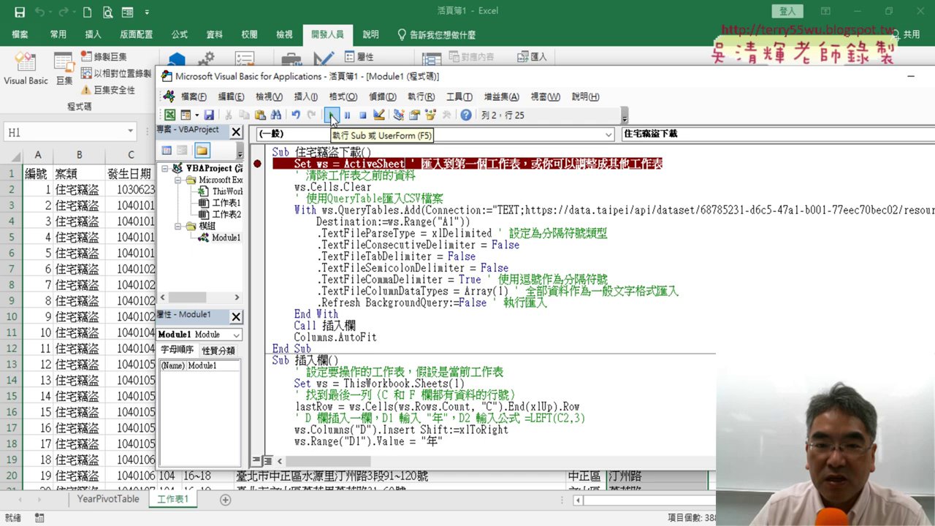
- Run 住宅竊盜下載 to the breakpoint, step past ws.Cells.Clear, then continue to the end
{"action": "left_click", "coordinate": [343, 187]}
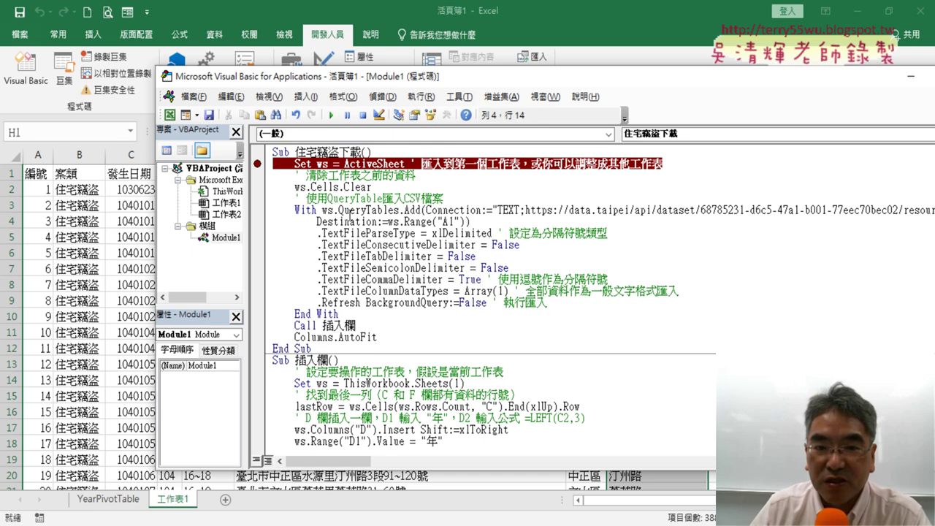
{"action": "left_click", "coordinate": [331, 115]}
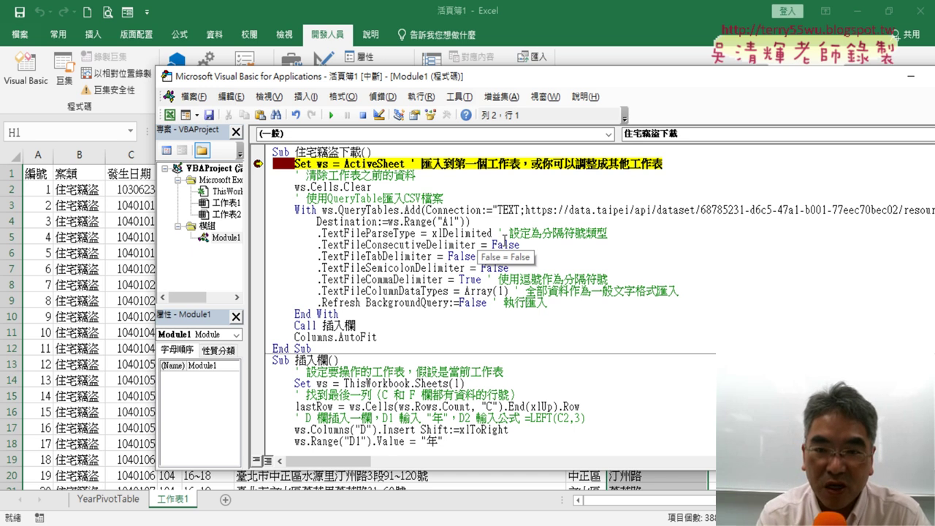
{"action": "key", "text": "F8"}
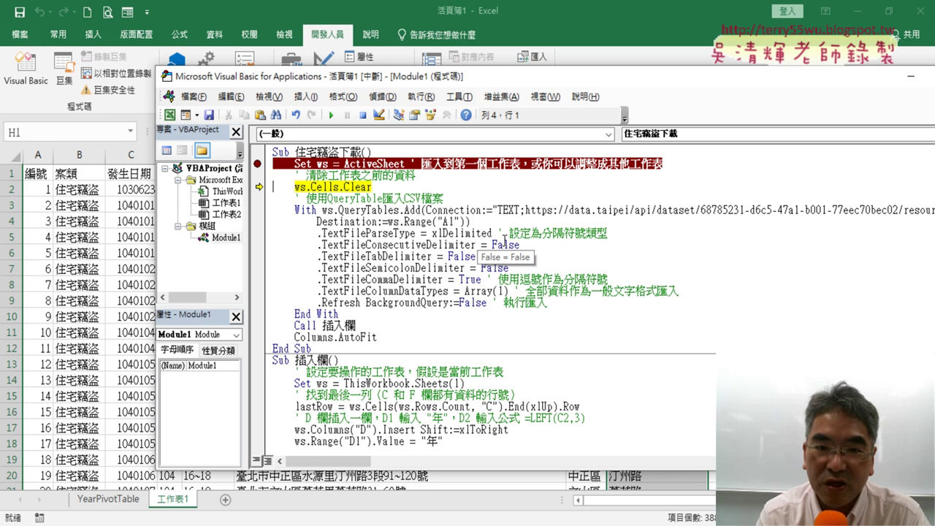
{"action": "key", "text": "F8"}
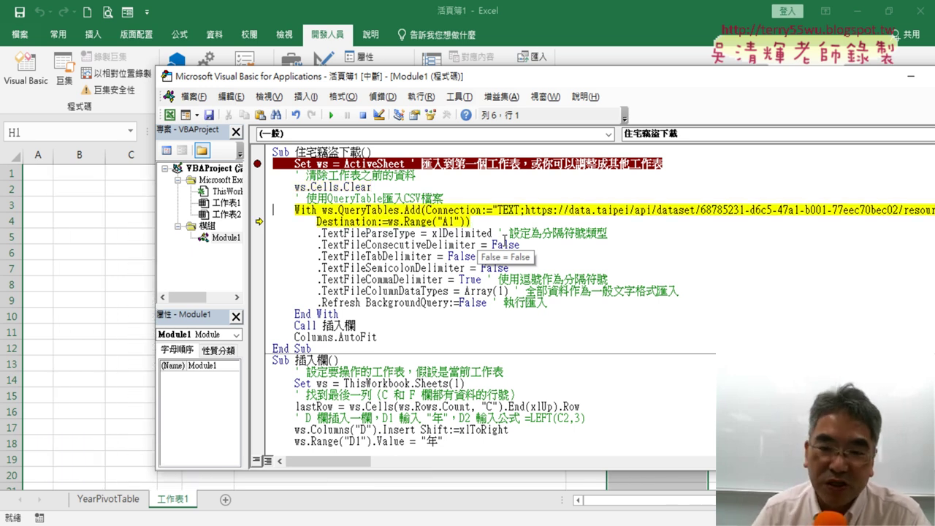
{"action": "left_click_drag", "start_coordinate": [405, 163], "coordinate": [355, 164]}
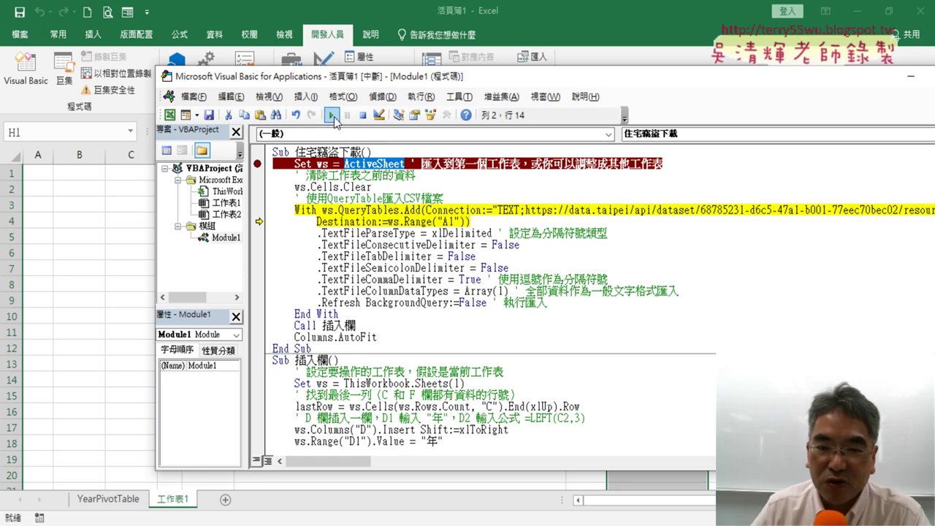
{"action": "left_click", "coordinate": [331, 115]}
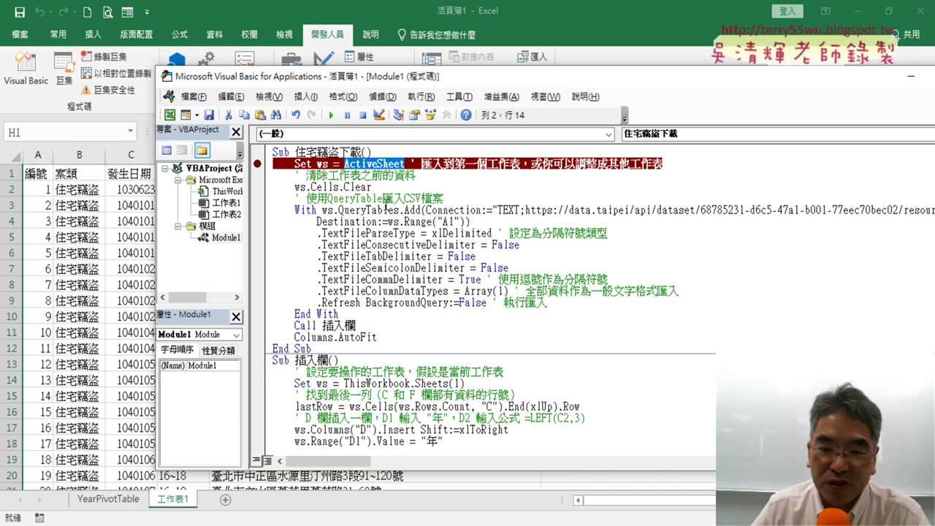
- Clear the breakpoint from the Set ws = ActiveSheet line
{"action": "left_click", "coordinate": [258, 163]}
{"action": "left_click", "coordinate": [356, 163]}
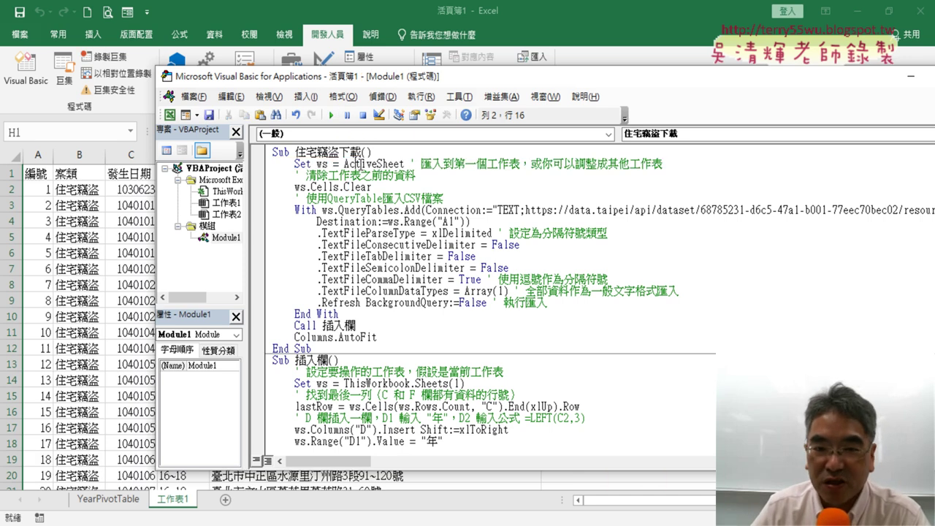
{"action": "scroll", "coordinate": [492, 261], "scroll_direction": "down", "scroll_amount": 5}
{"action": "scroll", "coordinate": [492, 261], "scroll_direction": "down", "scroll_amount": 15}
{"action": "scroll", "coordinate": [492, 261], "scroll_direction": "down", "scroll_amount": 7}
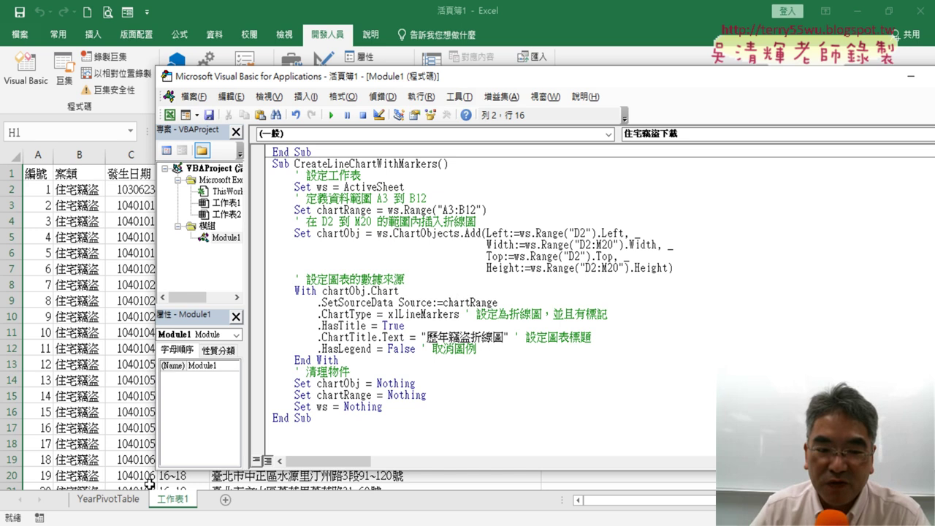
- Show the YearPivotTable sheet, select the burglary line chart, and open Visual Basic
{"action": "left_click", "coordinate": [112, 504]}
{"action": "left_click", "coordinate": [110, 500]}
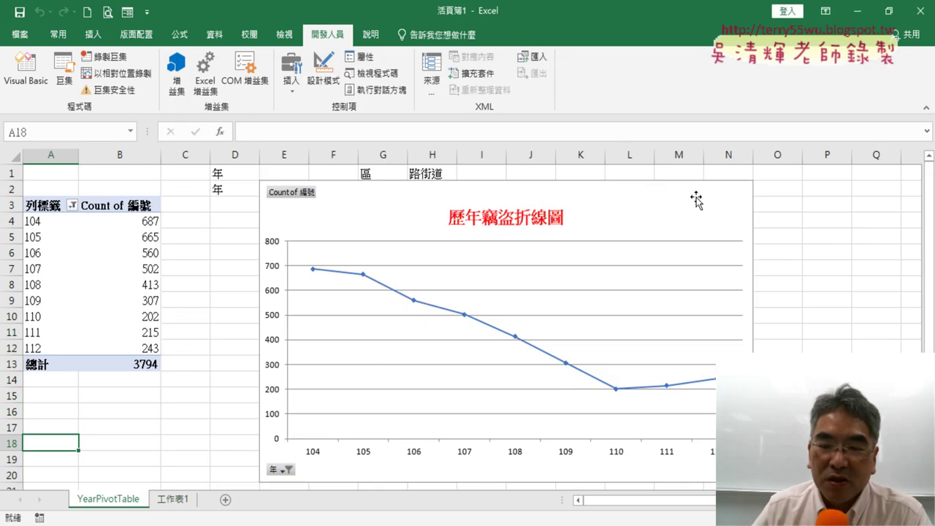
{"action": "left_click", "coordinate": [529, 221]}
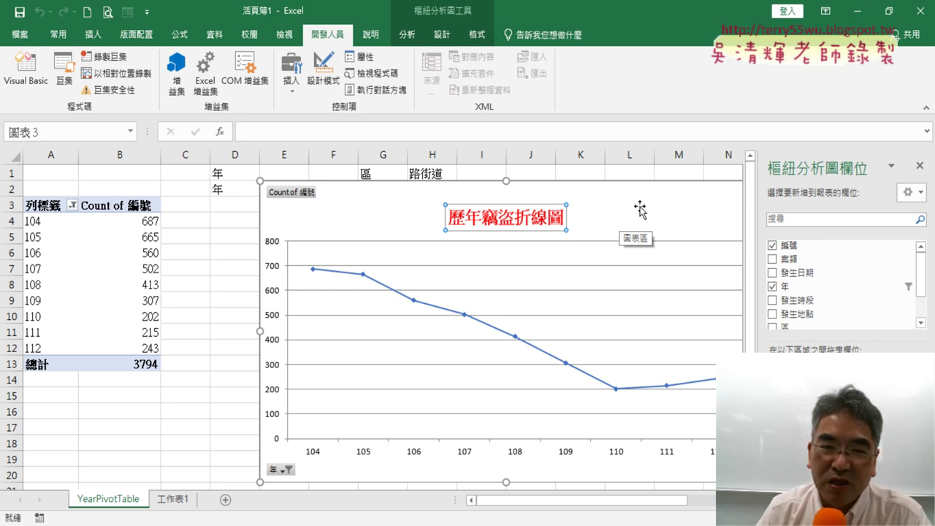
{"action": "left_click", "coordinate": [26, 73]}
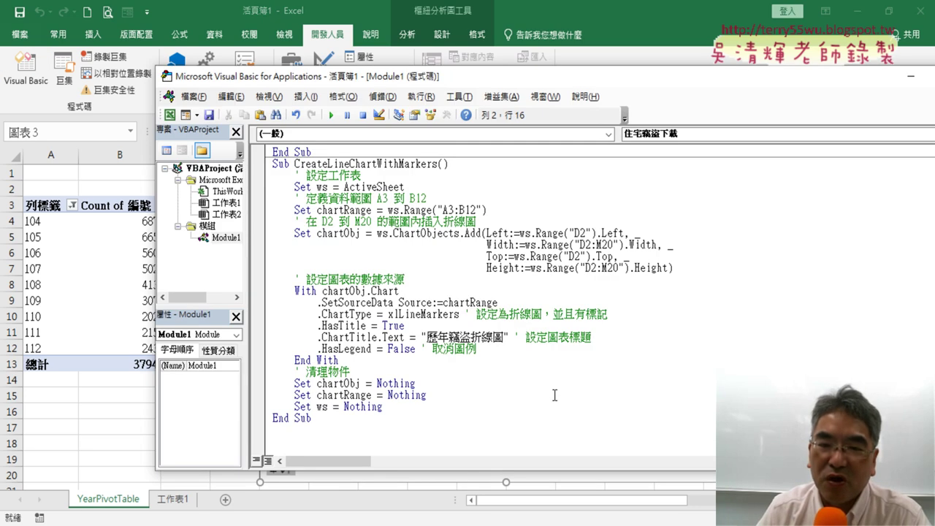
- Move the VBA window aside, nudge the line chart slightly left, then switch to the Google Docs notes
{"action": "left_click_drag", "start_coordinate": [558, 76], "coordinate": [901, 86]}
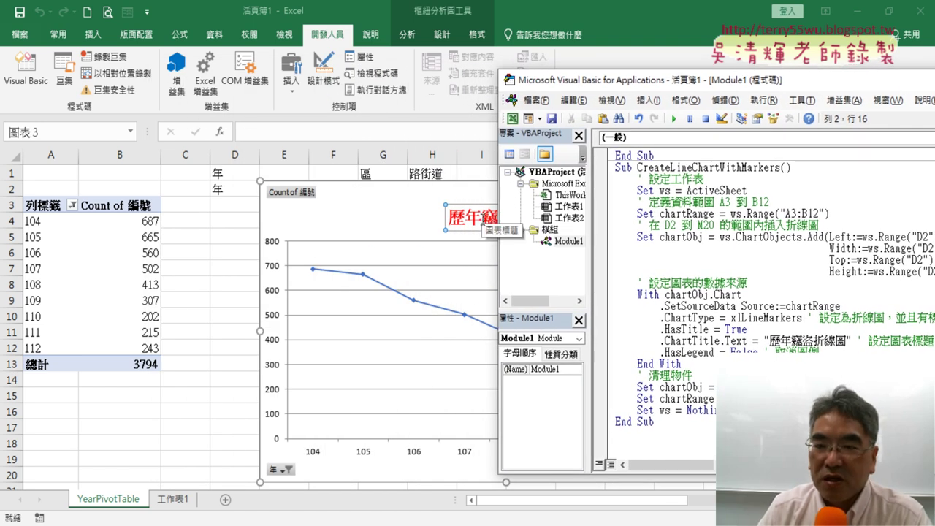
{"action": "left_click", "coordinate": [635, 440]}
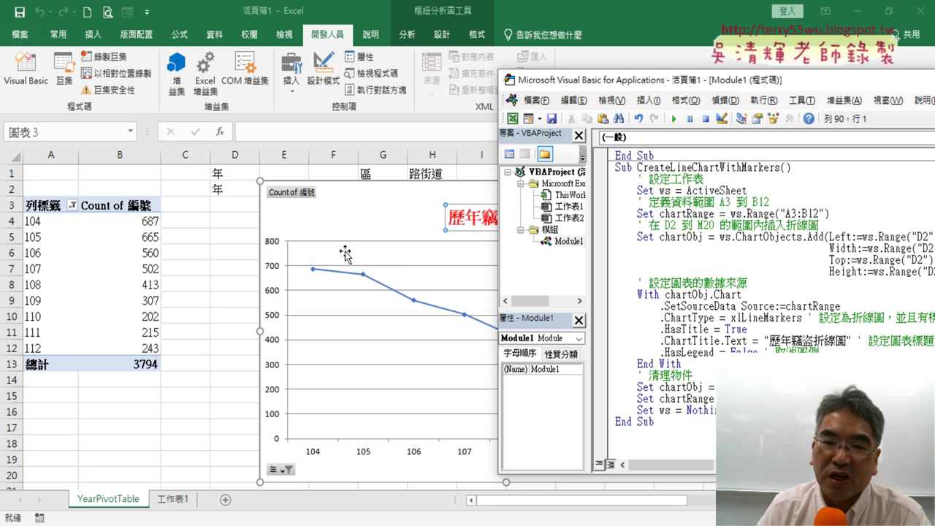
{"action": "left_click", "coordinate": [357, 210]}
{"action": "left_click_drag", "start_coordinate": [444, 232], "coordinate": [368, 217]}
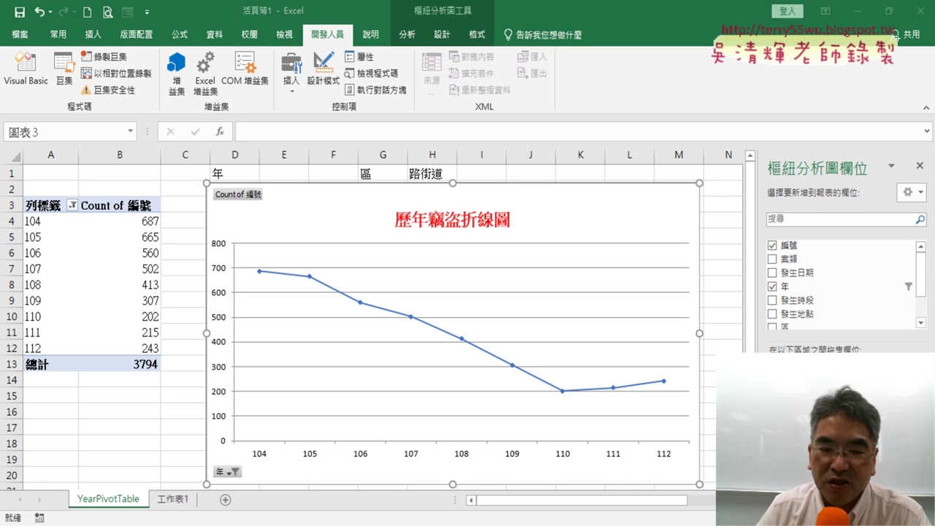
{"action": "key", "text": "alt+Tab"}
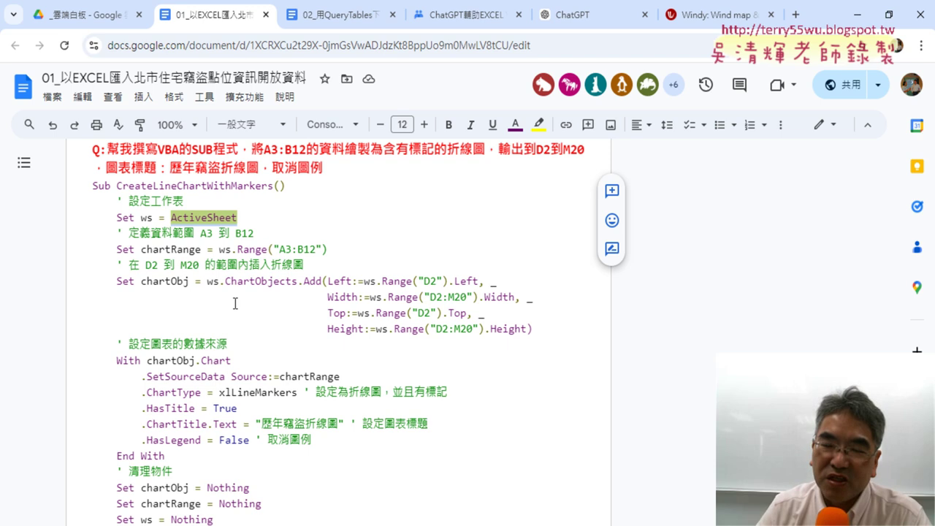
- Highlight the clear-all-charts question heading and the ClearAllCharts macro name and body
{"action": "scroll", "coordinate": [234, 303], "scroll_direction": "down", "scroll_amount": 4}
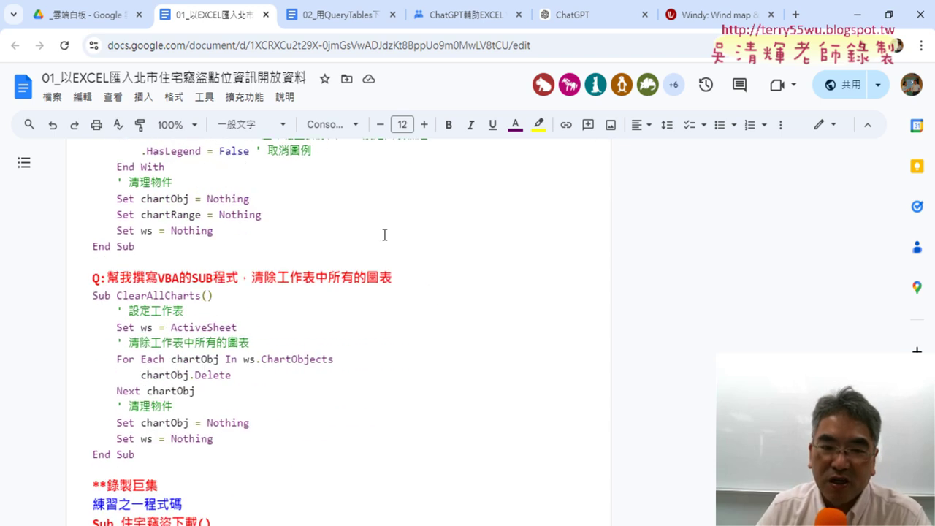
{"action": "left_click_drag", "start_coordinate": [109, 279], "coordinate": [174, 279]}
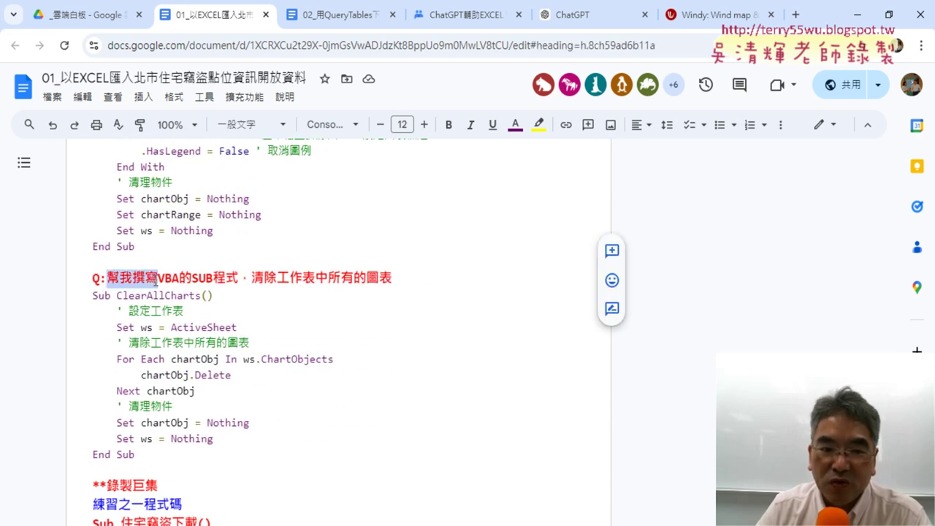
{"action": "left_click_drag", "start_coordinate": [238, 278], "coordinate": [133, 278]}
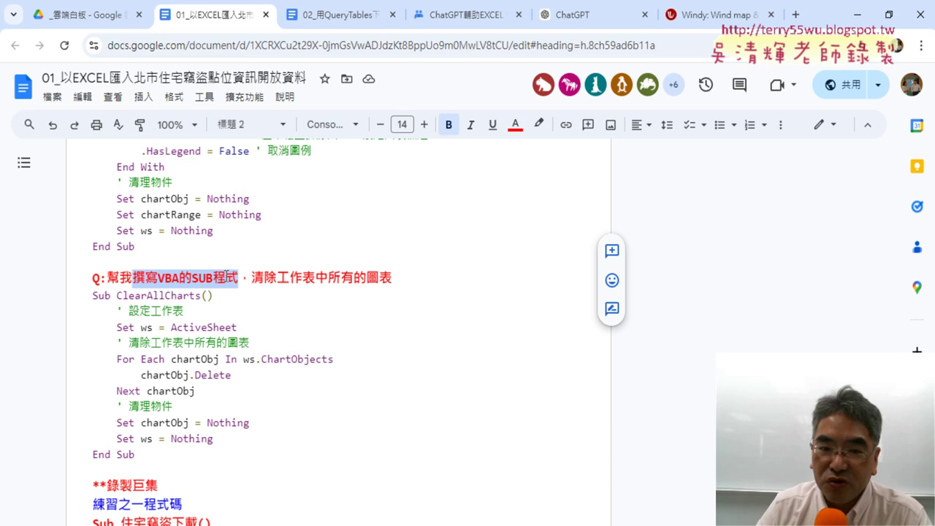
{"action": "left_click_drag", "start_coordinate": [251, 278], "coordinate": [393, 282]}
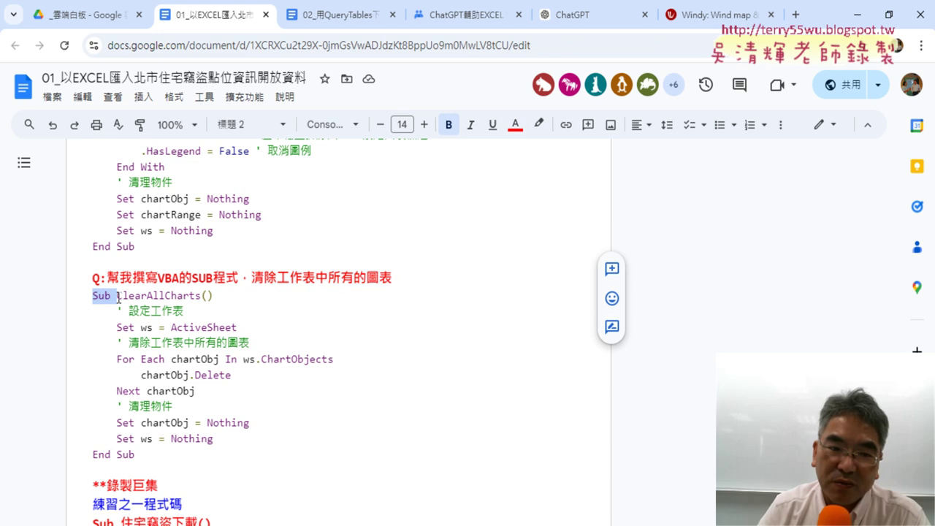
{"action": "left_click_drag", "start_coordinate": [95, 296], "coordinate": [150, 296]}
{"action": "left_click", "coordinate": [165, 296]}
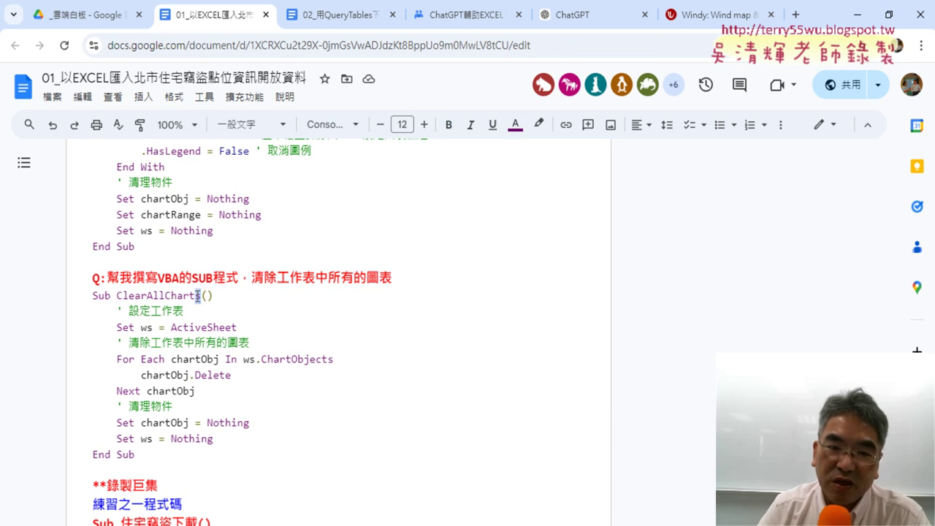
{"action": "double_click", "coordinate": [197, 296]}
{"action": "left_click_drag", "start_coordinate": [93, 296], "coordinate": [166, 454]}
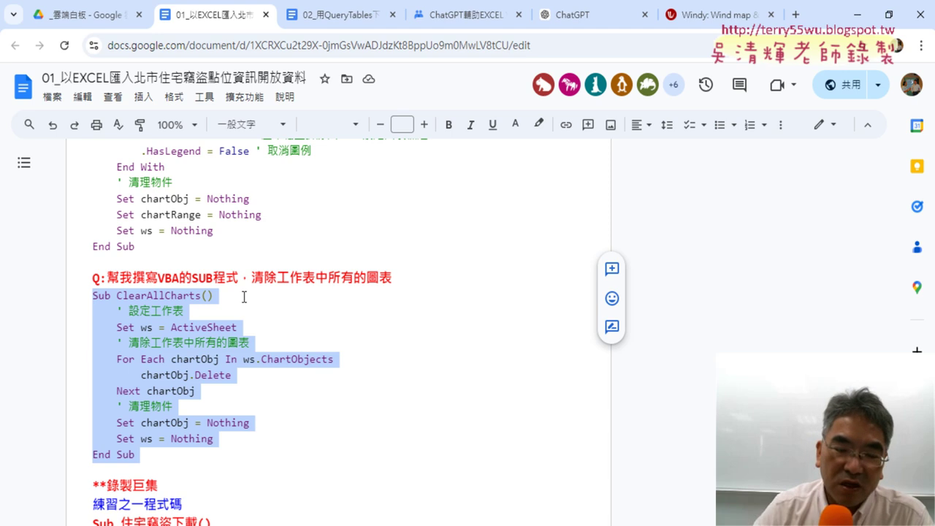
- Highlight ActiveSheet, ws, ChartObjects, Delete and the For Each loop, then copy the whole macro
{"action": "left_click", "coordinate": [308, 325]}
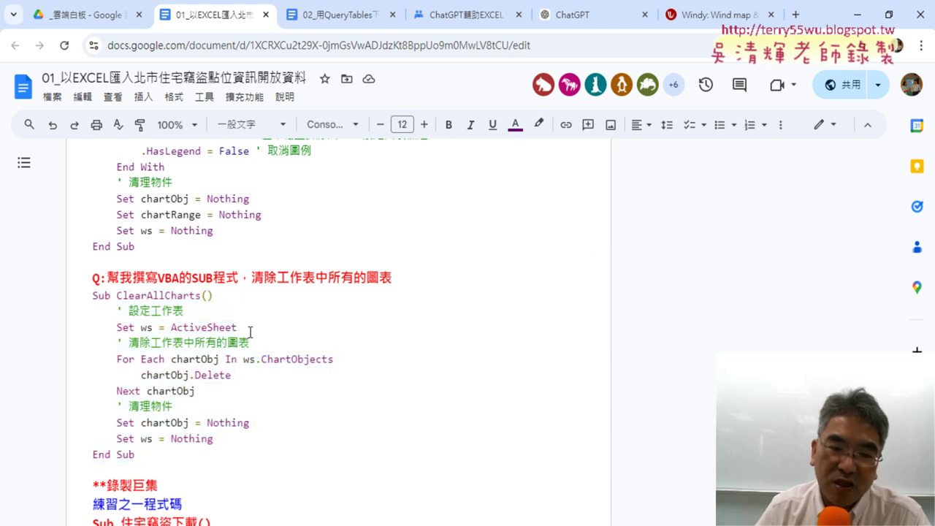
{"action": "left_click_drag", "start_coordinate": [238, 328], "coordinate": [173, 329]}
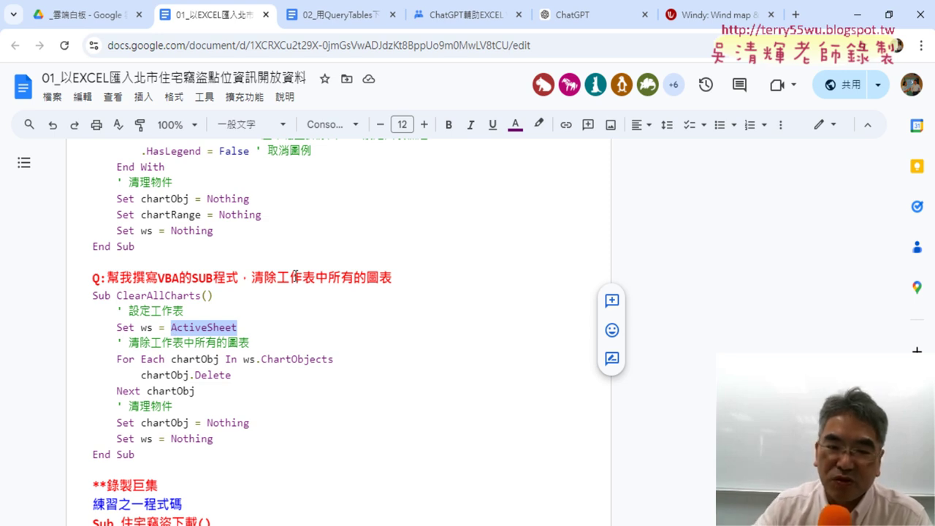
{"action": "double_click", "coordinate": [144, 330]}
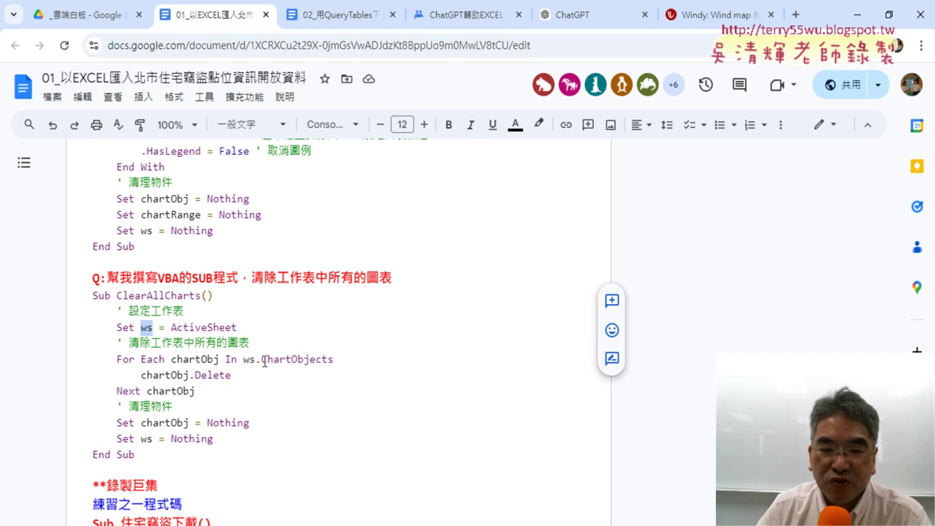
{"action": "left_click_drag", "start_coordinate": [263, 359], "coordinate": [334, 365]}
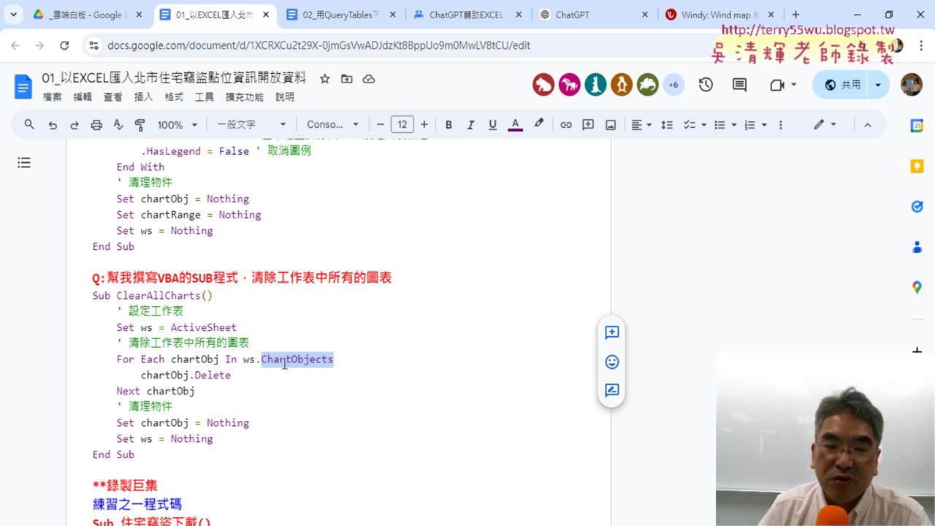
{"action": "left_click_drag", "start_coordinate": [237, 375], "coordinate": [189, 377]}
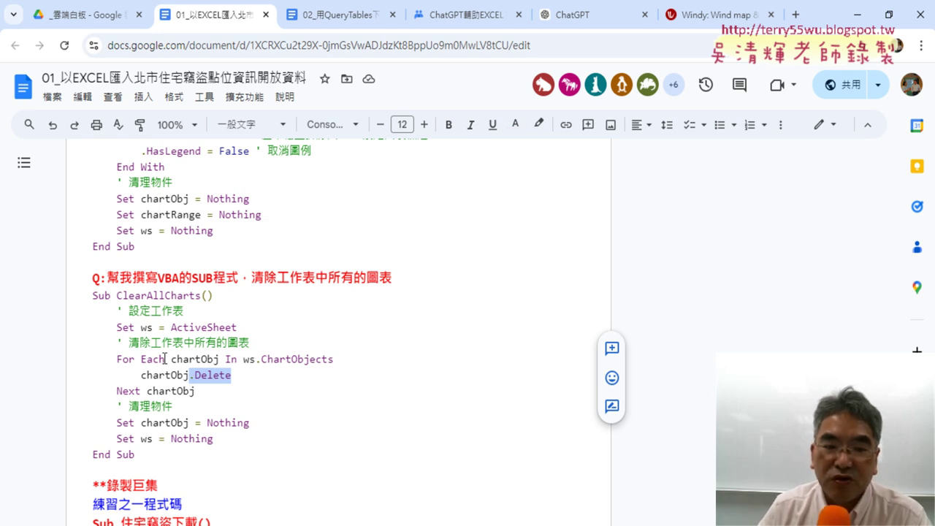
{"action": "left_click_drag", "start_coordinate": [166, 359], "coordinate": [117, 358]}
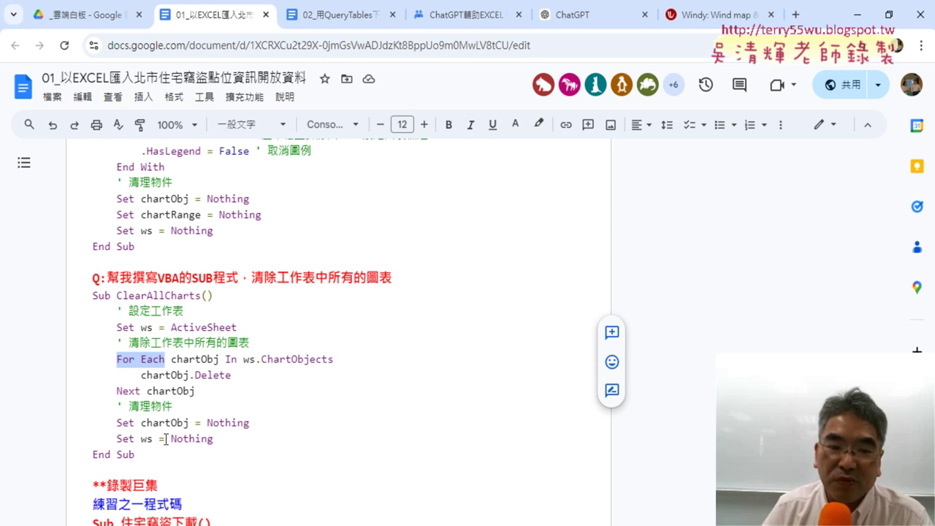
{"action": "mouse_move", "coordinate": [146, 453]}
{"action": "left_mouse_down"}
{"action": "mouse_move", "coordinate": [105, 390]}
{"action": "mouse_move", "coordinate": [91, 296]}
{"action": "left_mouse_up"}
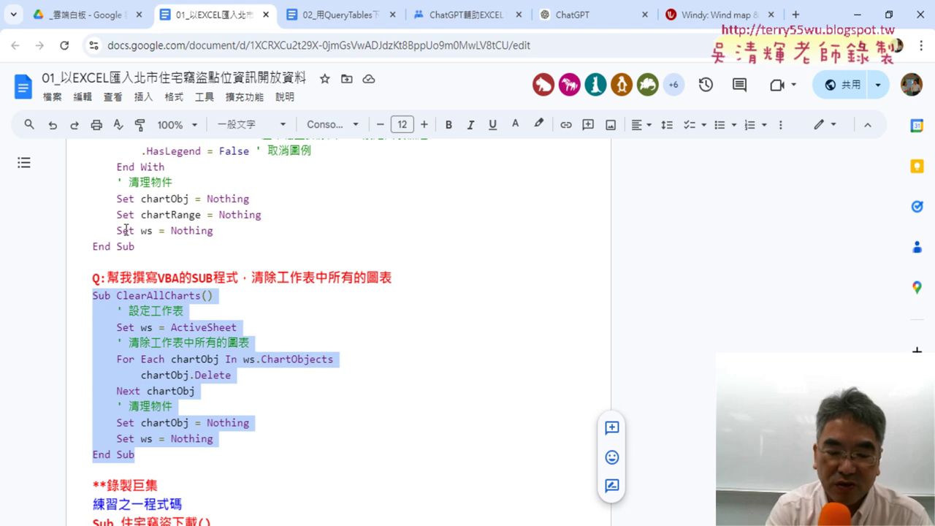
- Paste ClearAllCharts into Module1 and run it to delete the chart
{"action": "left_click", "coordinate": [857, 14]}
{"action": "left_click", "coordinate": [26, 74]}
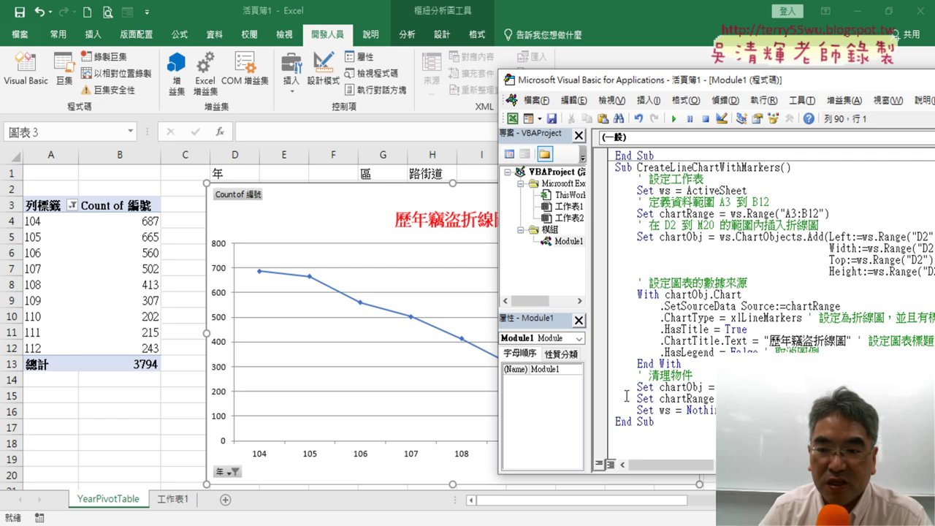
{"action": "key", "text": "ctrl+v"}
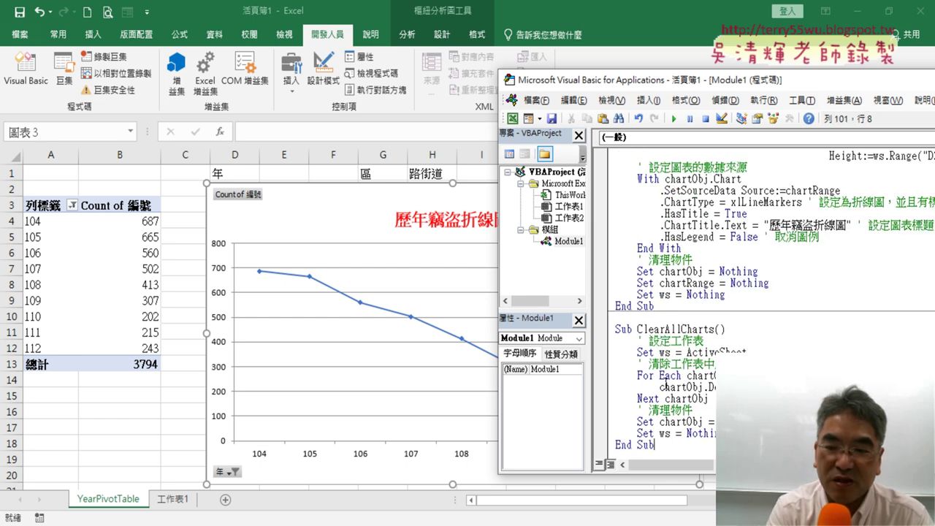
{"action": "left_click", "coordinate": [683, 375]}
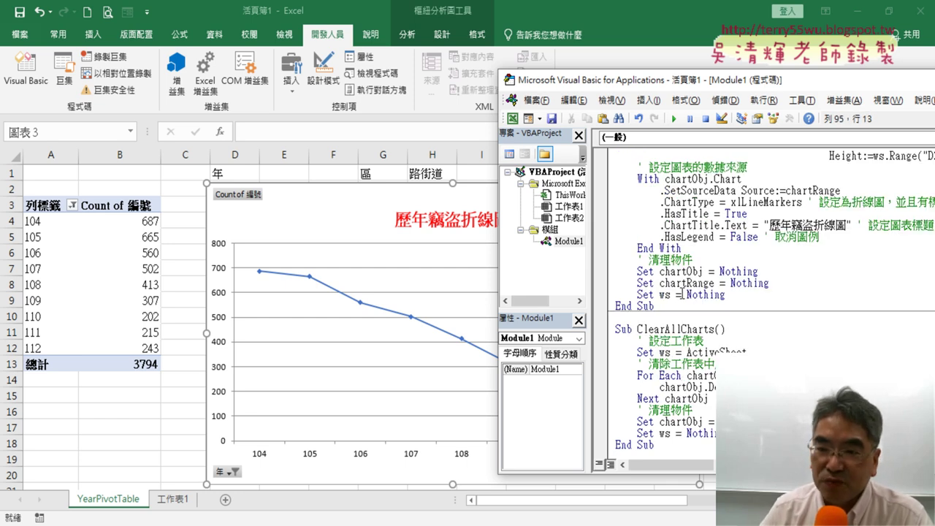
{"action": "left_click", "coordinate": [675, 119]}
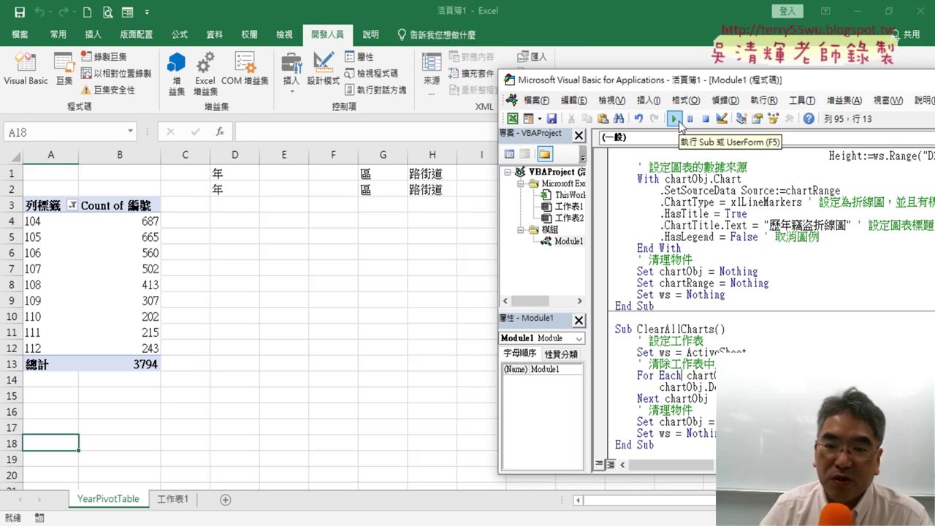
- Clear cells D1:H2, then run CreateLineChartWithMarkers to redraw the line chart
{"action": "left_click_drag", "start_coordinate": [243, 178], "coordinate": [435, 196]}
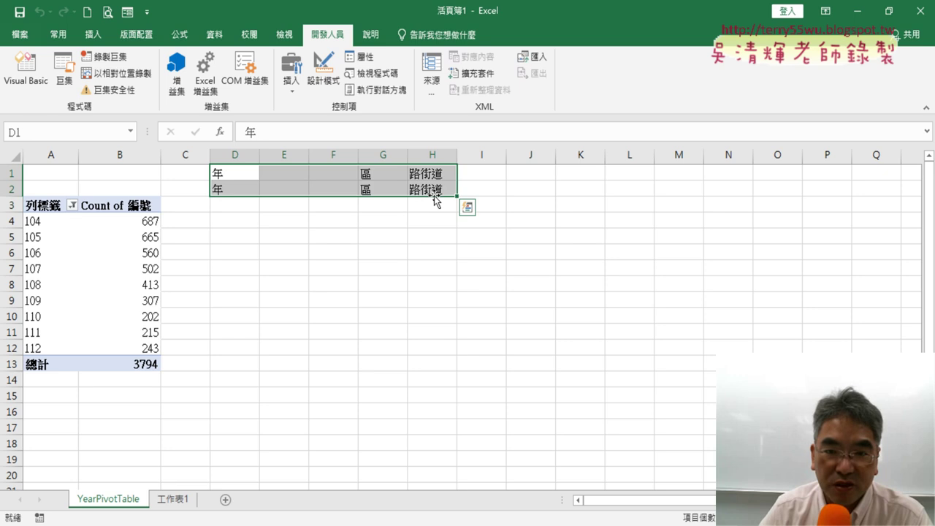
{"action": "key", "text": "Delete"}
{"action": "left_click", "coordinate": [25, 72]}
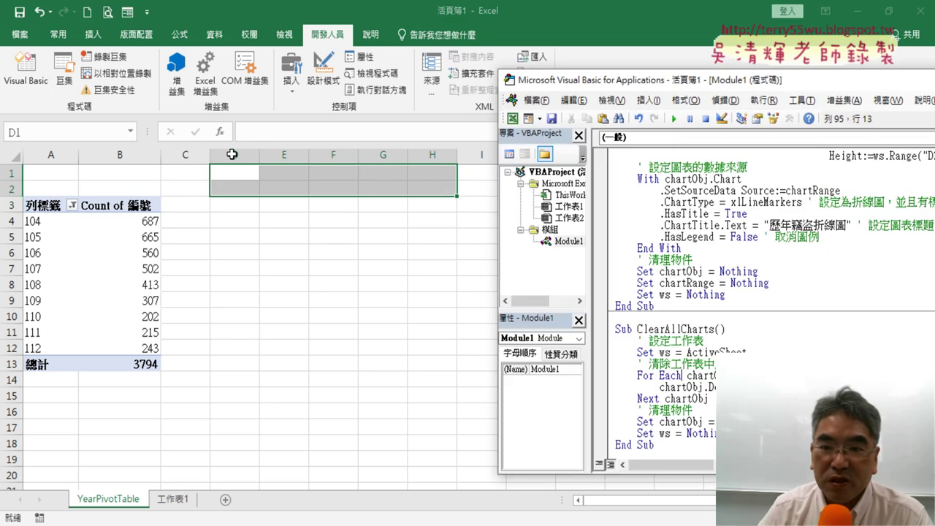
{"action": "scroll", "coordinate": [720, 245], "scroll_direction": "up", "scroll_amount": 4}
{"action": "left_click", "coordinate": [704, 260]}
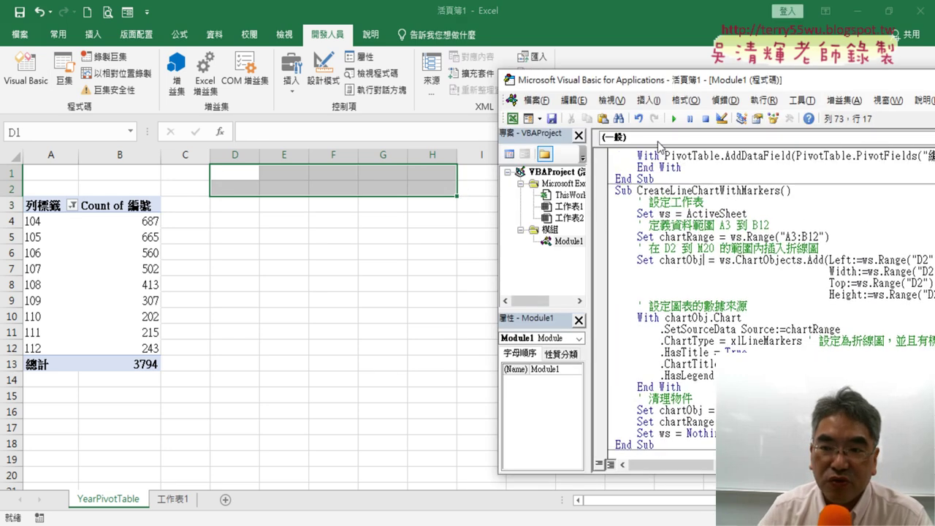
{"action": "left_click", "coordinate": [675, 119]}
{"action": "scroll", "coordinate": [664, 256], "scroll_direction": "down", "scroll_amount": 4}
- Run ClearAllCharts, then move and narrow the VBA editor window
{"action": "left_click", "coordinate": [685, 330]}
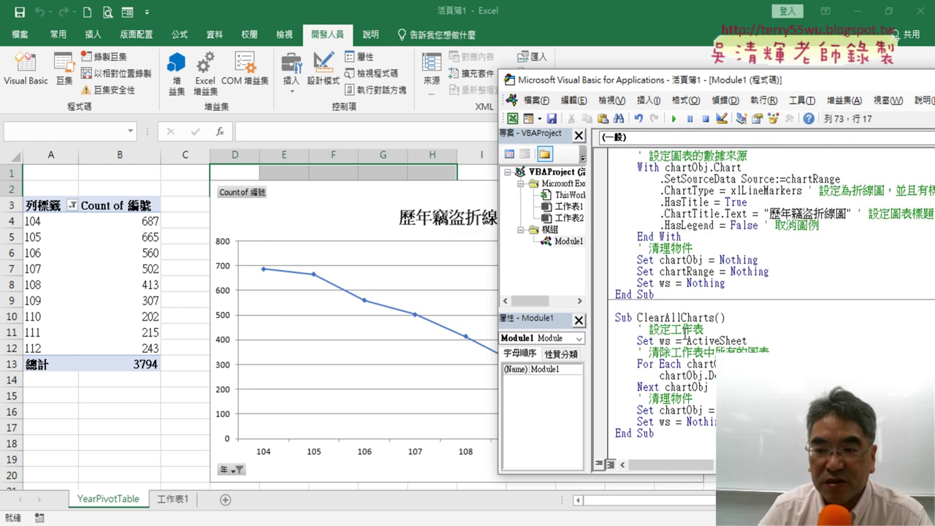
{"action": "left_click", "coordinate": [675, 118]}
{"action": "left_click_drag", "start_coordinate": [700, 85], "coordinate": [152, 112]}
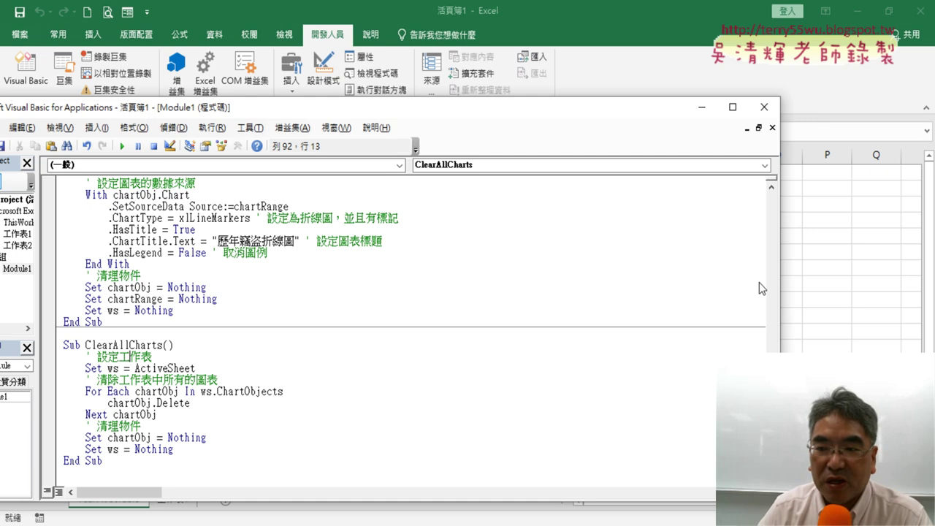
{"action": "left_click_drag", "start_coordinate": [780, 280], "coordinate": [442, 280]}
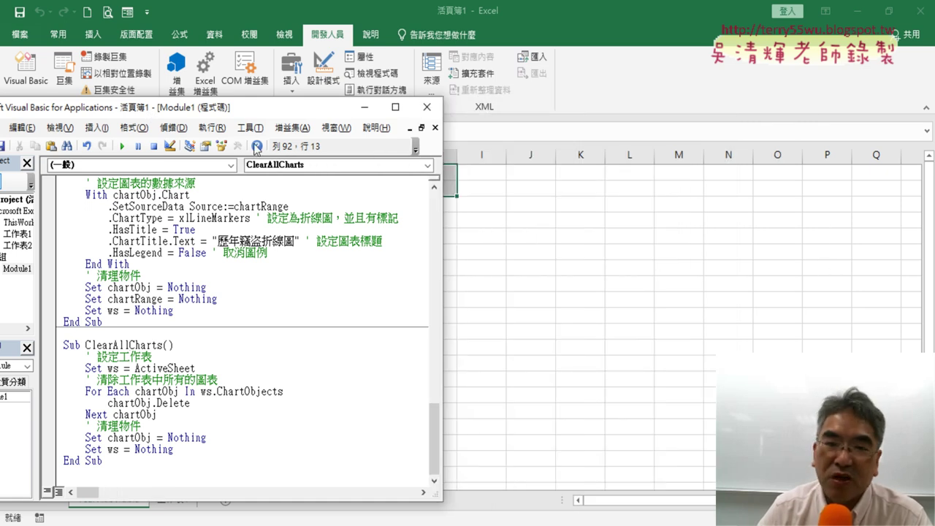
{"action": "left_click_drag", "start_coordinate": [216, 114], "coordinate": [358, 108]}
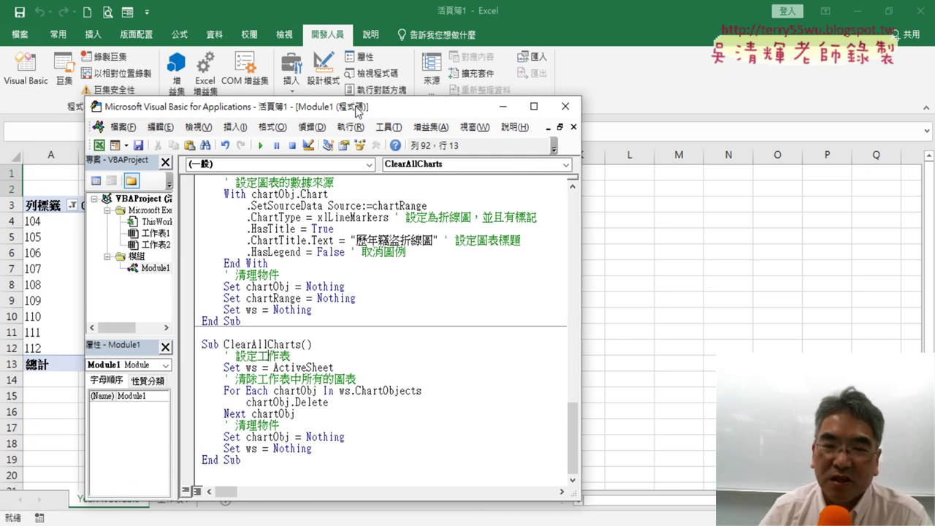
- Run CreateLineChartWithMarkers again and move the editor aside to reveal the new chart
{"action": "left_click", "coordinate": [308, 241]}
{"action": "left_click", "coordinate": [261, 146]}
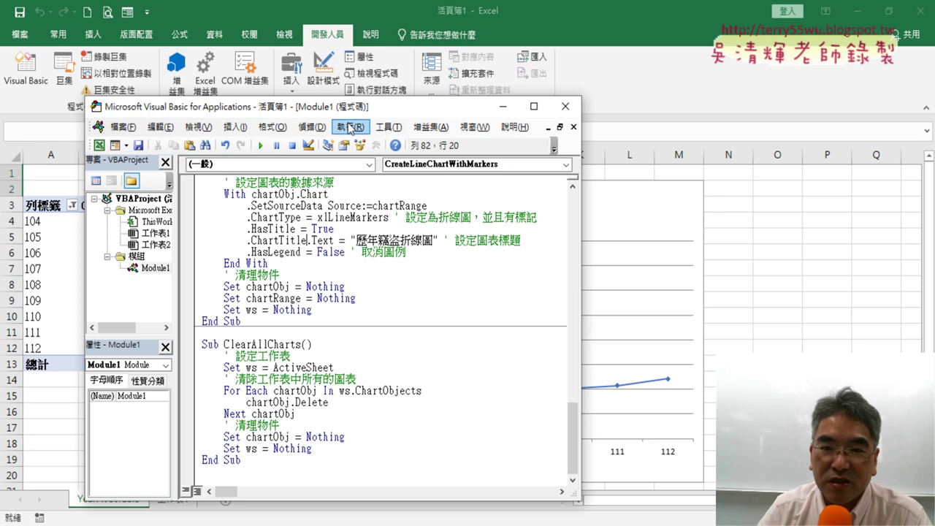
{"action": "left_click_drag", "start_coordinate": [372, 113], "coordinate": [319, 103]}
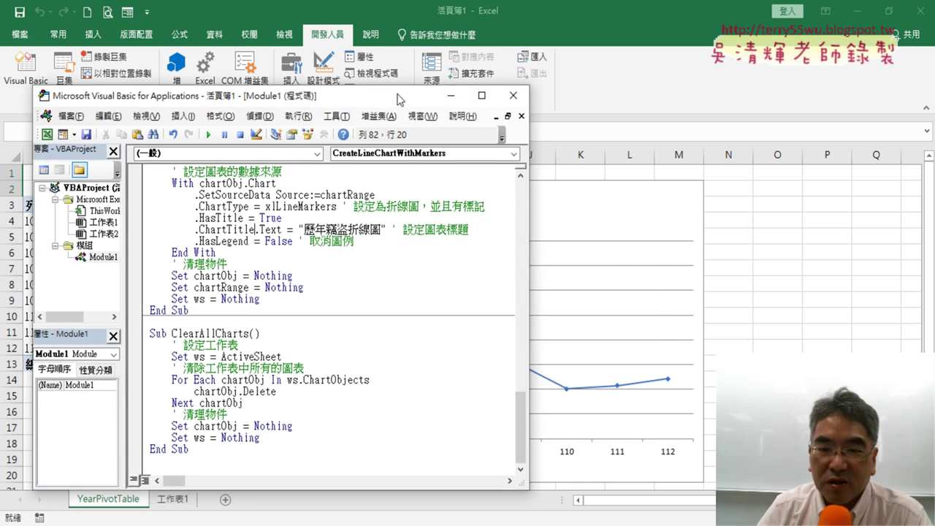
{"action": "mouse_move", "coordinate": [428, 102]}
{"action": "left_mouse_down"}
{"action": "mouse_move", "coordinate": [281, 100]}
{"action": "mouse_move", "coordinate": [772, 100]}
{"action": "left_mouse_up"}
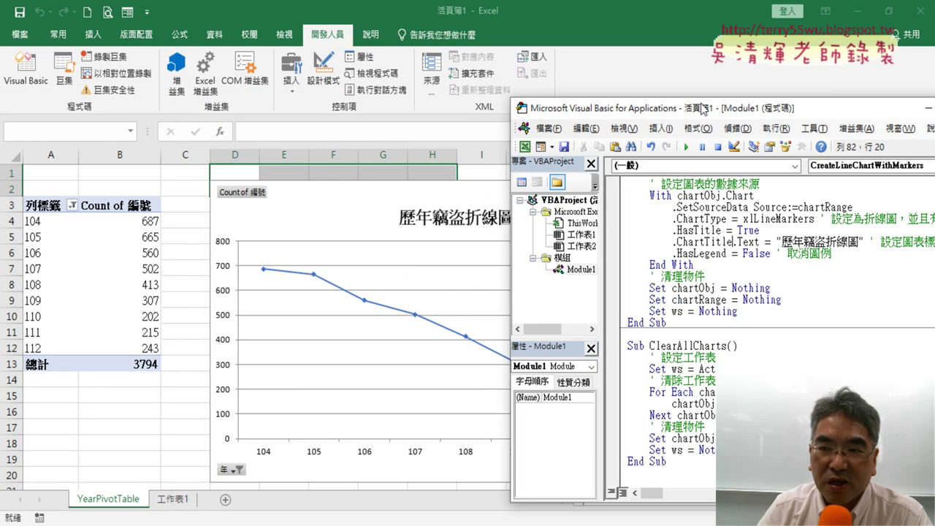
{"action": "mouse_move", "coordinate": [604, 100]}
{"action": "left_mouse_down"}
{"action": "mouse_move", "coordinate": [726, 102]}
{"action": "mouse_move", "coordinate": [739, 72]}
{"action": "left_mouse_up"}
- Try a red chart title colour, undo it, and show the 開發人員 (Developer) tab
{"action": "left_click", "coordinate": [435, 219]}
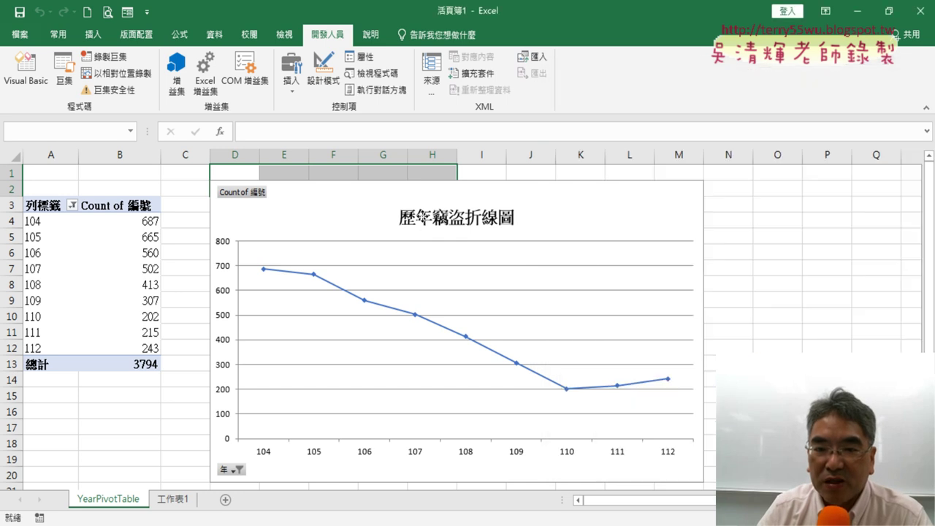
{"action": "left_click", "coordinate": [57, 35]}
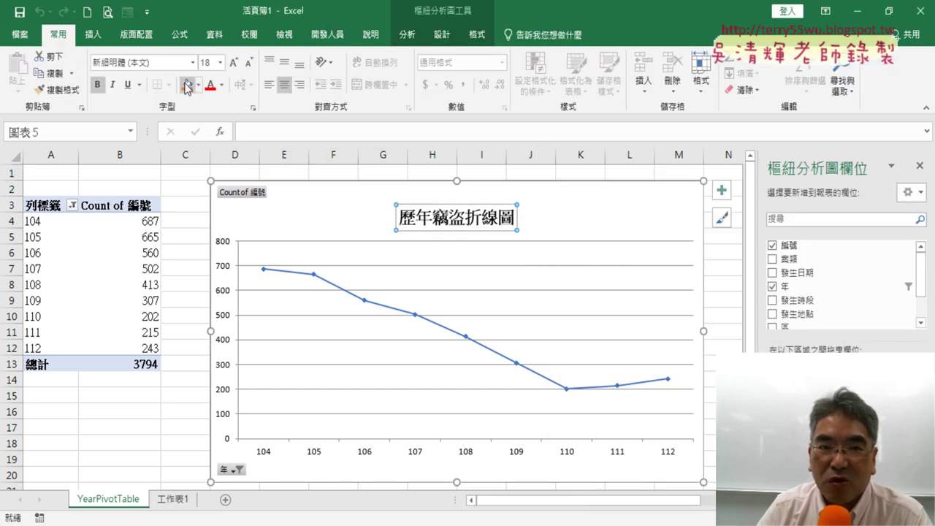
{"action": "left_click", "coordinate": [209, 85]}
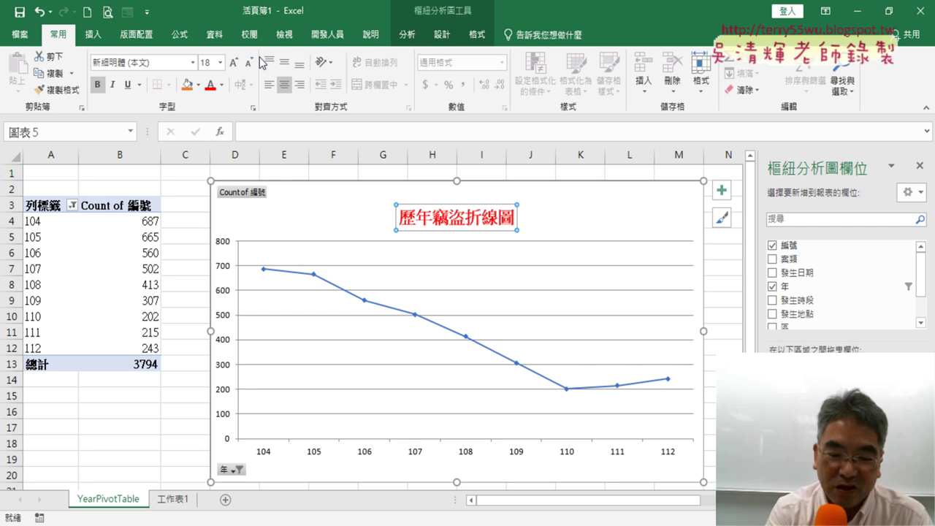
{"action": "key", "text": "ctrl+z"}
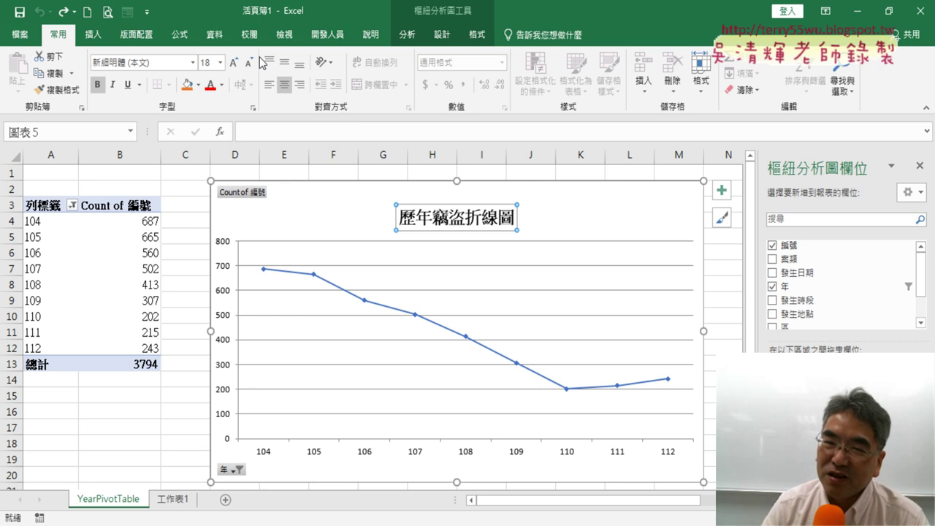
{"action": "left_click", "coordinate": [328, 34]}
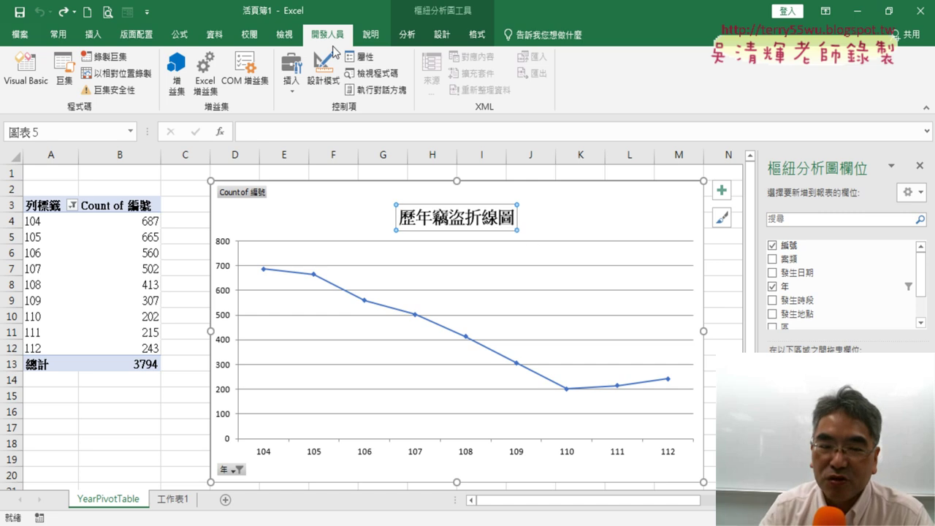
- Reopen the VBA editor over the chart and widen it to show full code lines
{"action": "left_click", "coordinate": [25, 69]}
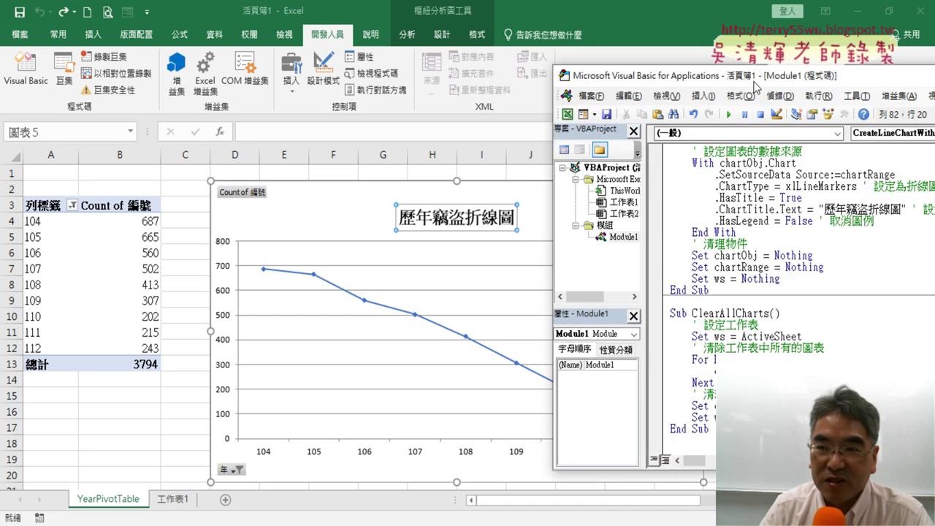
{"action": "left_click_drag", "start_coordinate": [756, 80], "coordinate": [288, 80]}
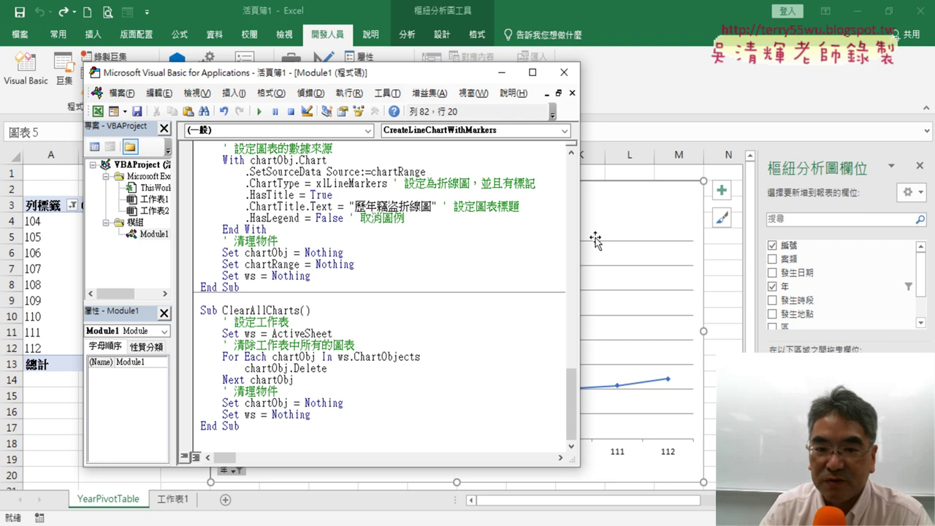
{"action": "left_click_drag", "start_coordinate": [583, 239], "coordinate": [902, 238]}
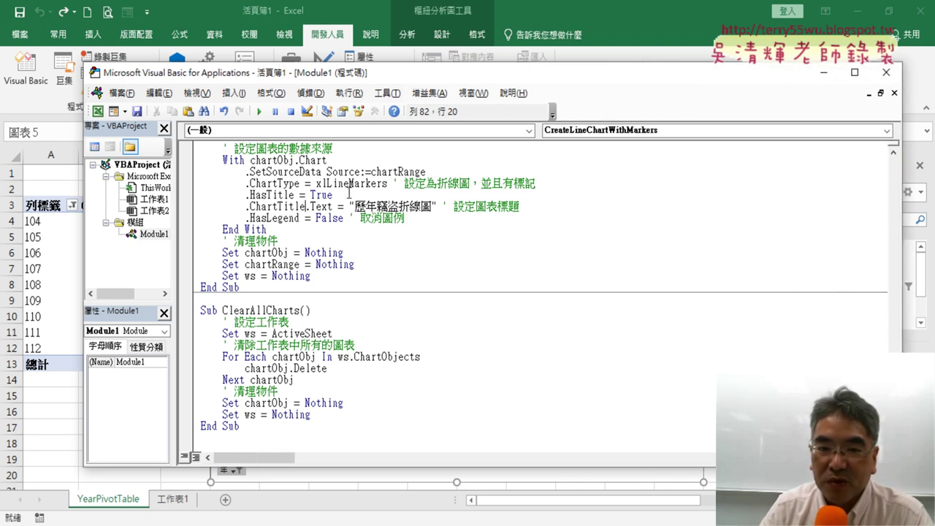
{"action": "left_click_drag", "start_coordinate": [246, 207], "coordinate": [307, 207]}
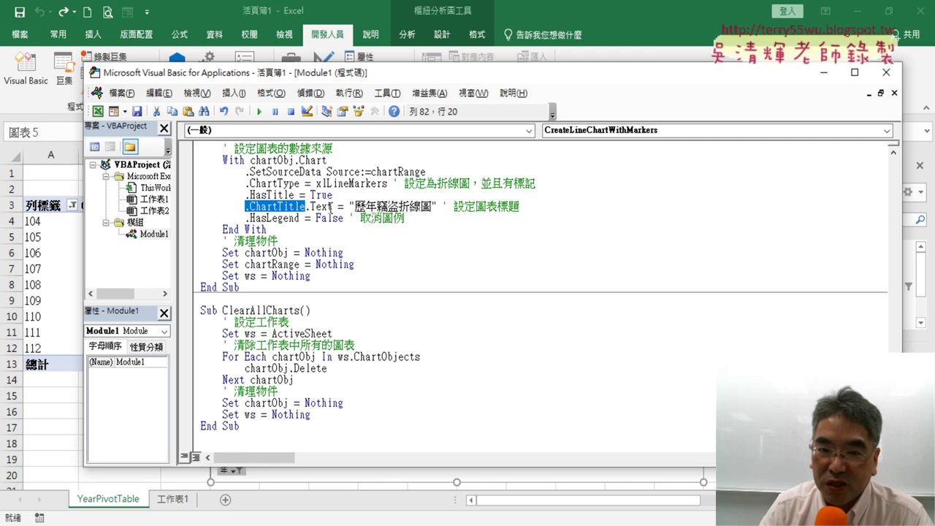
- Add a blank line after the ChartTitle.Text line and Ctrl-drag .ChartTitle onto it
{"action": "left_click", "coordinate": [511, 207]}
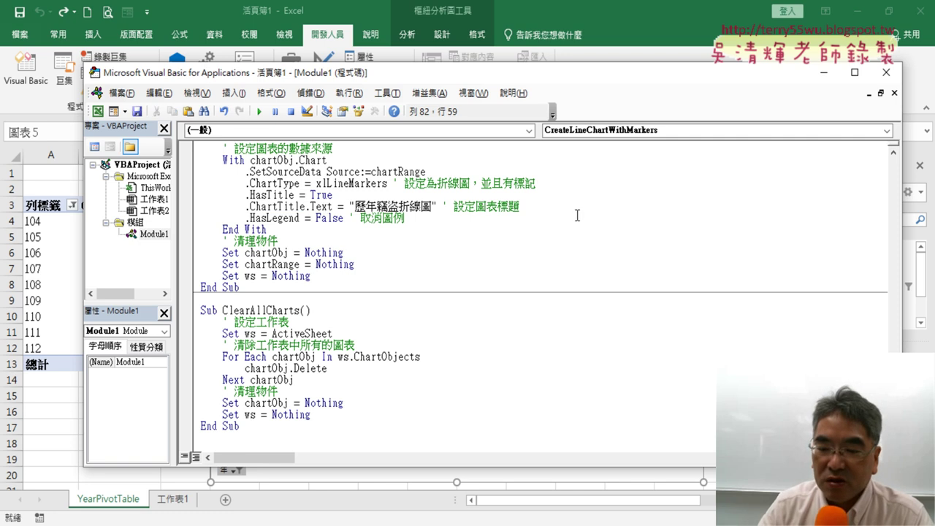
{"action": "key", "text": "Return"}
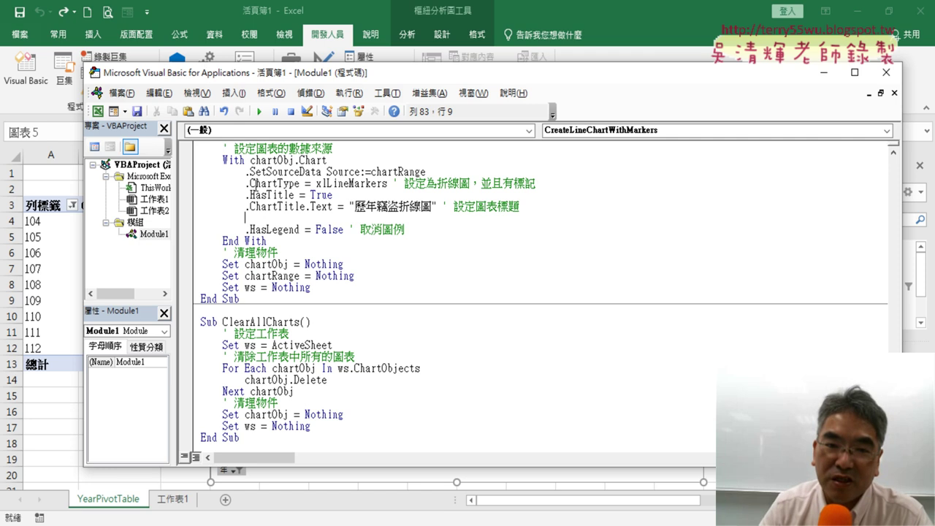
{"action": "left_click", "coordinate": [322, 207]}
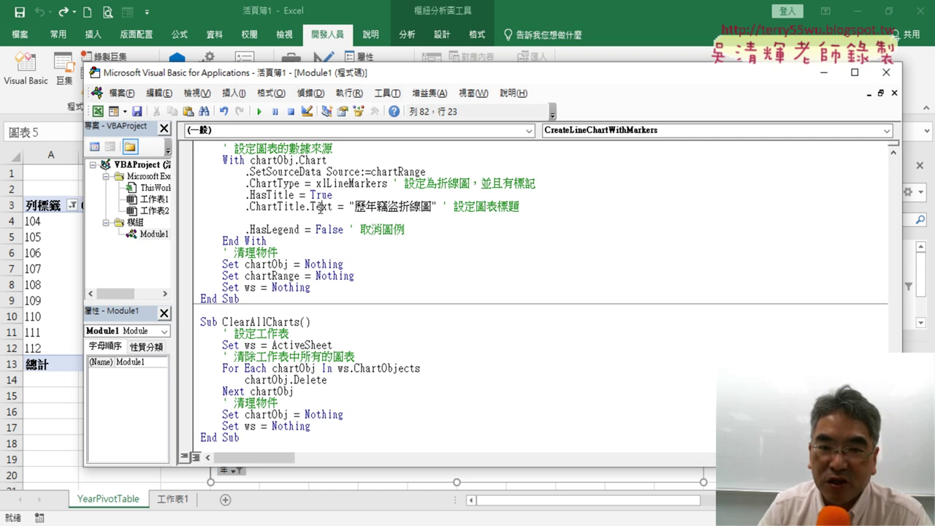
{"action": "left_click_drag", "start_coordinate": [247, 207], "coordinate": [305, 207]}
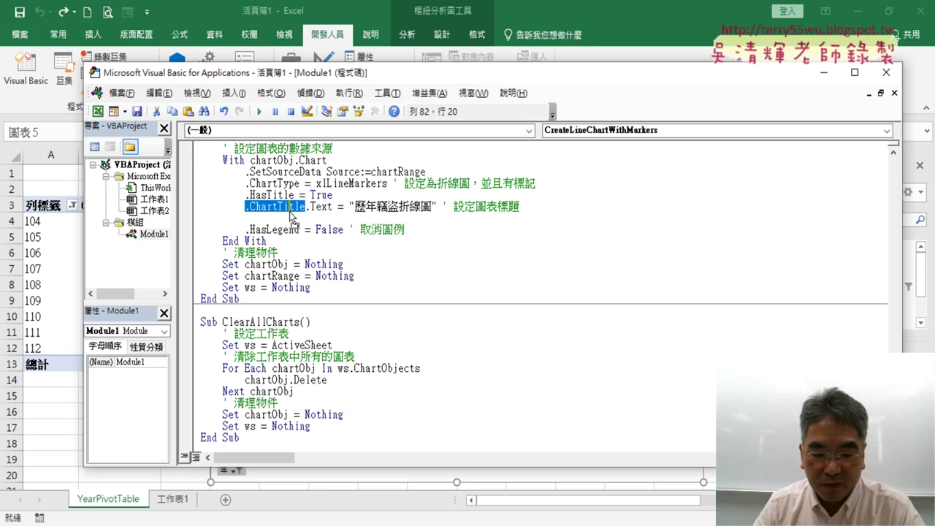
{"action": "mouse_move", "coordinate": [293, 209]}
{"action": "left_mouse_down"}
{"action": "mouse_move", "coordinate": [291, 225]}
{"action": "mouse_move", "coordinate": [250, 217]}
{"action": "left_mouse_up"}
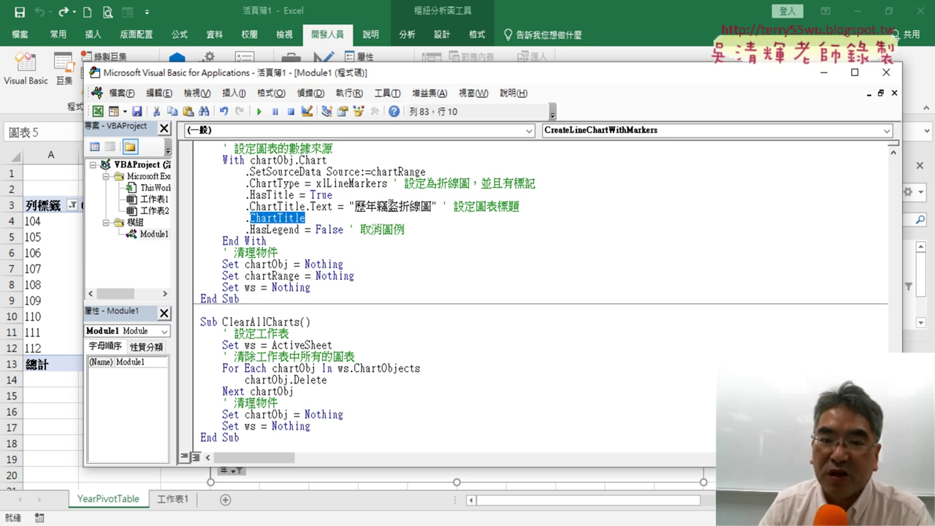
- Extend the new line to read .ChartTitle.font.color=rgb using autocomplete
{"action": "left_click", "coordinate": [312, 219]}
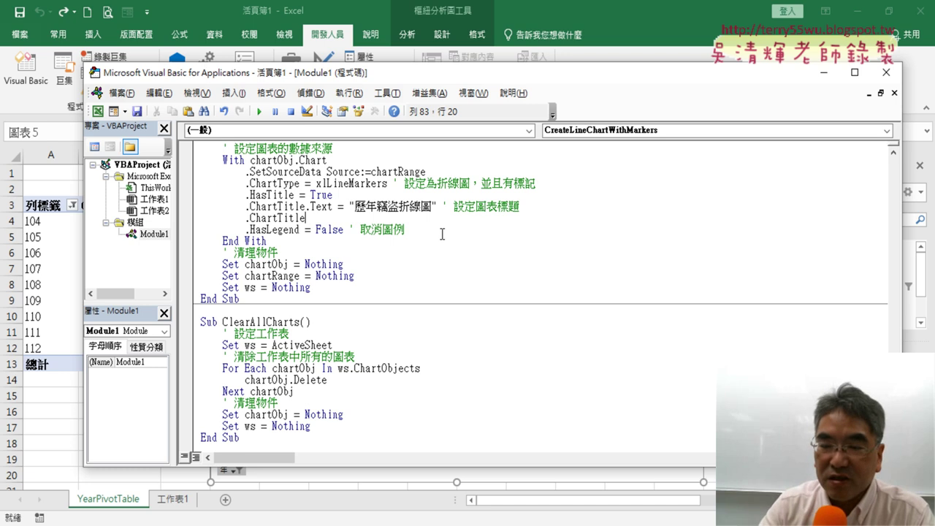
{"action": "type", "text": "."}
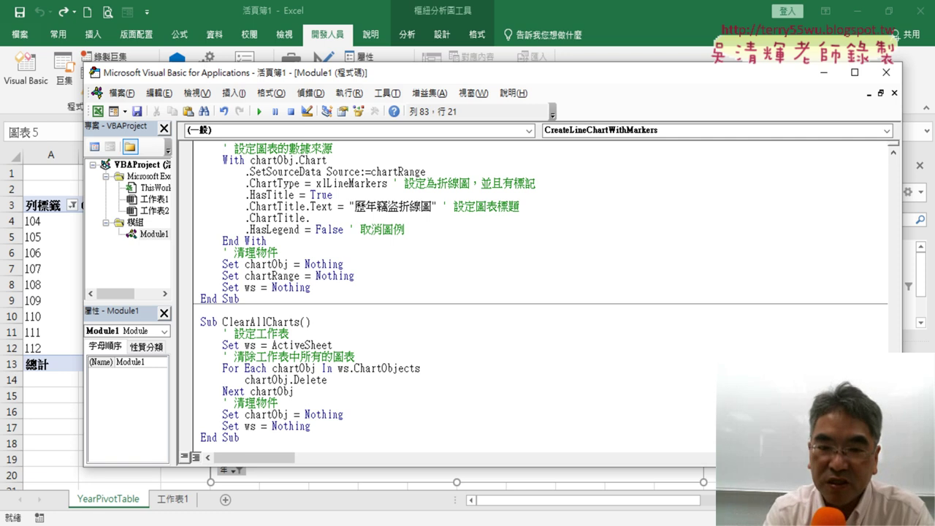
{"action": "type", "text": "font."}
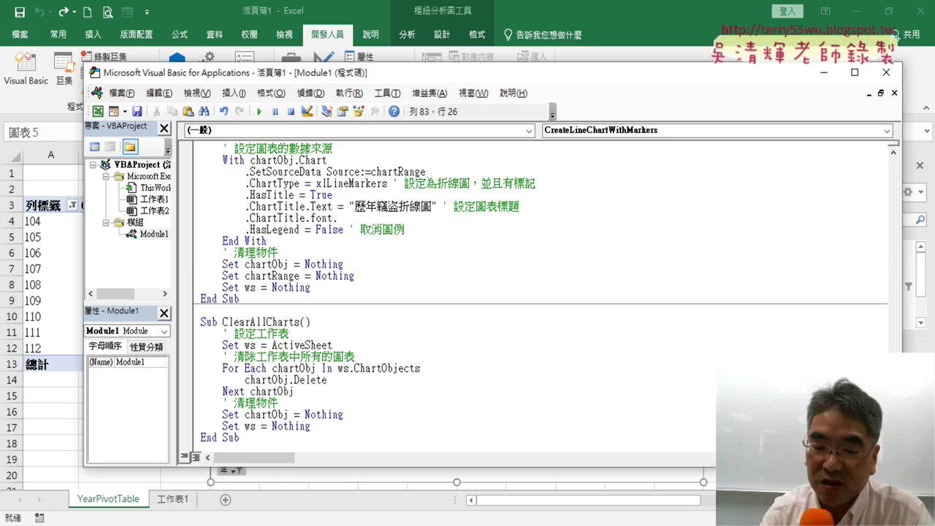
{"action": "type", "text": "colo"}
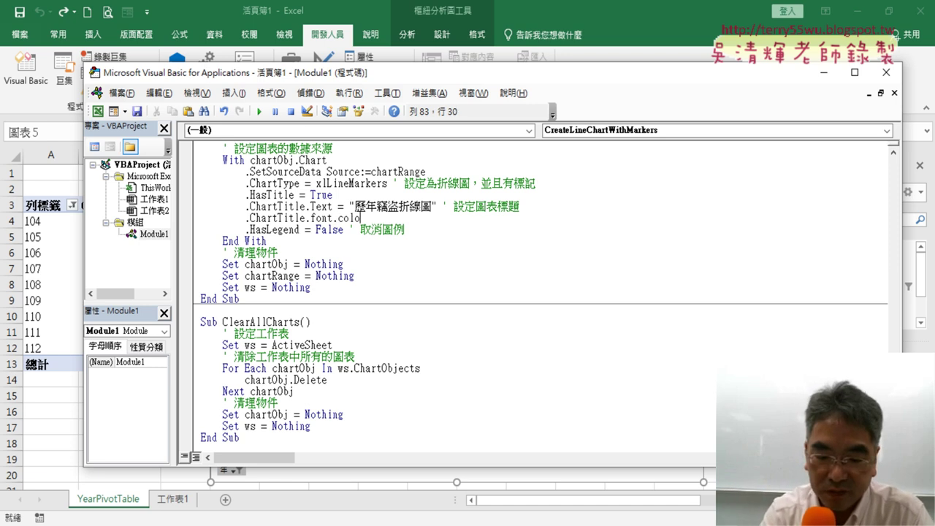
{"action": "type", "text": "r=r"}
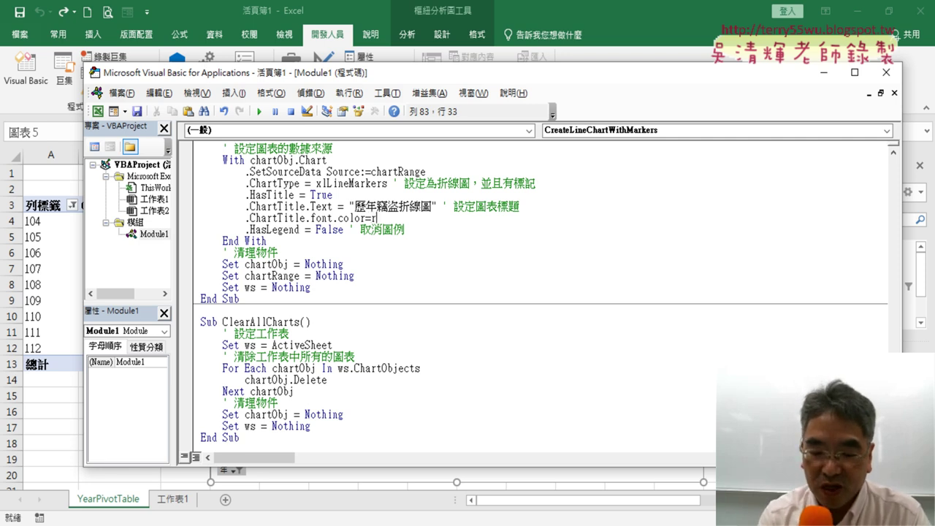
{"action": "type", "text": "gb"}
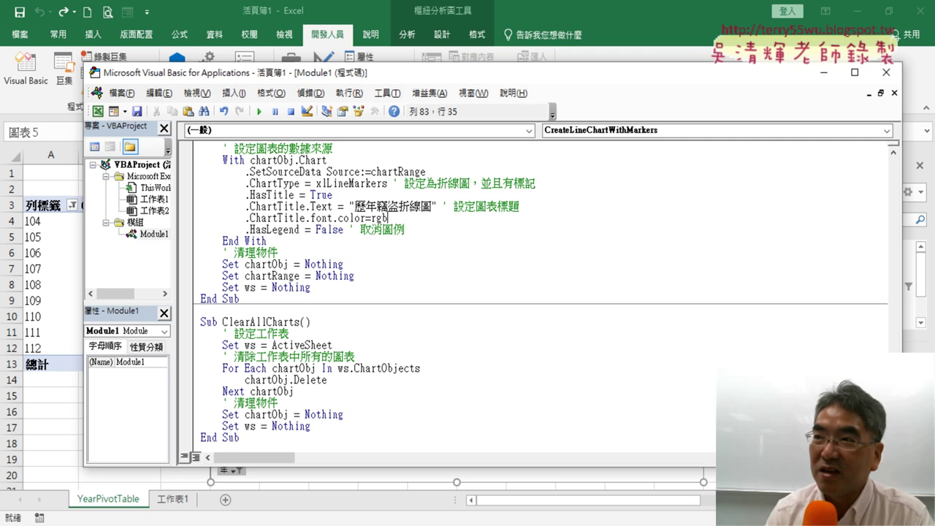
- Add an opening parenthesis after rgb on the chart-title colour line
{"action": "type", "text": "("}
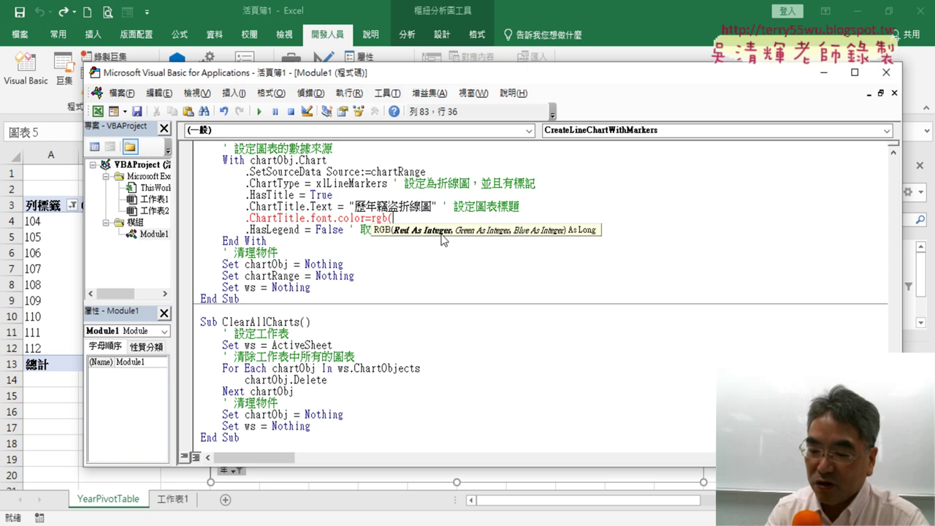
- Complete the line as .ChartTitle.Font.Color = RGB(255, 0, 0) and move the editor aside to reveal the chart
{"action": "type", "text": "255"}
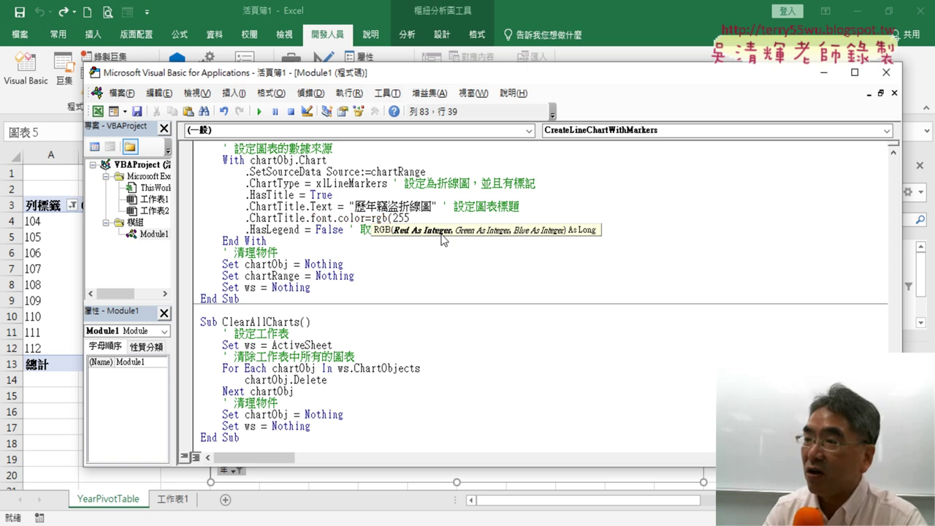
{"action": "type", "text": ","}
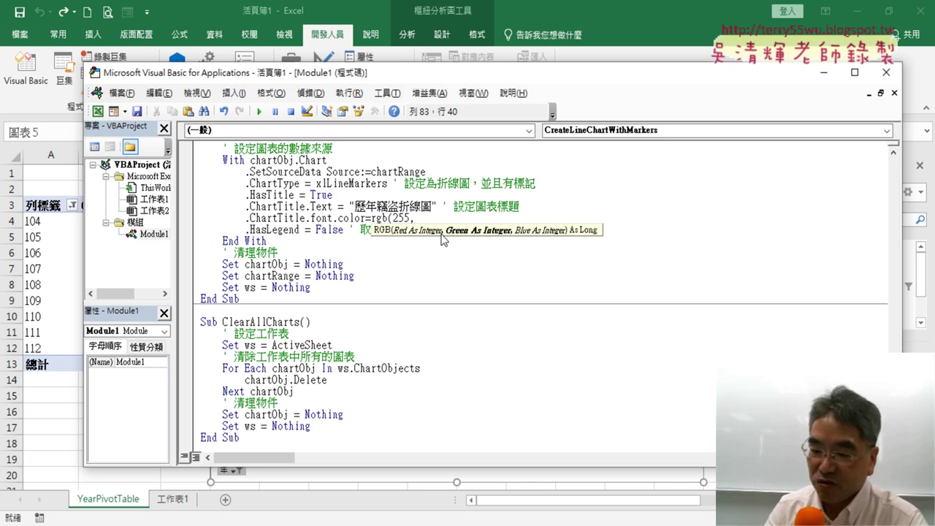
{"action": "type", "text": "0"}
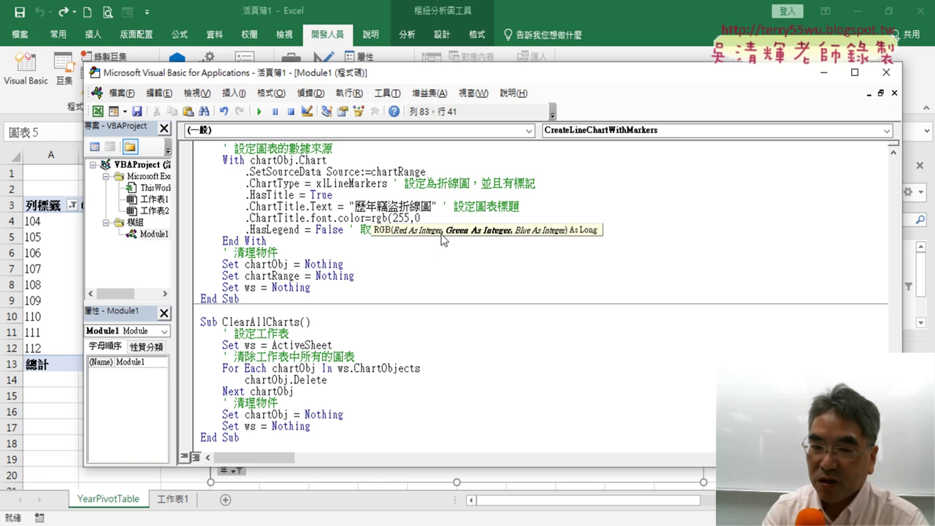
{"action": "type", "text": ",0"}
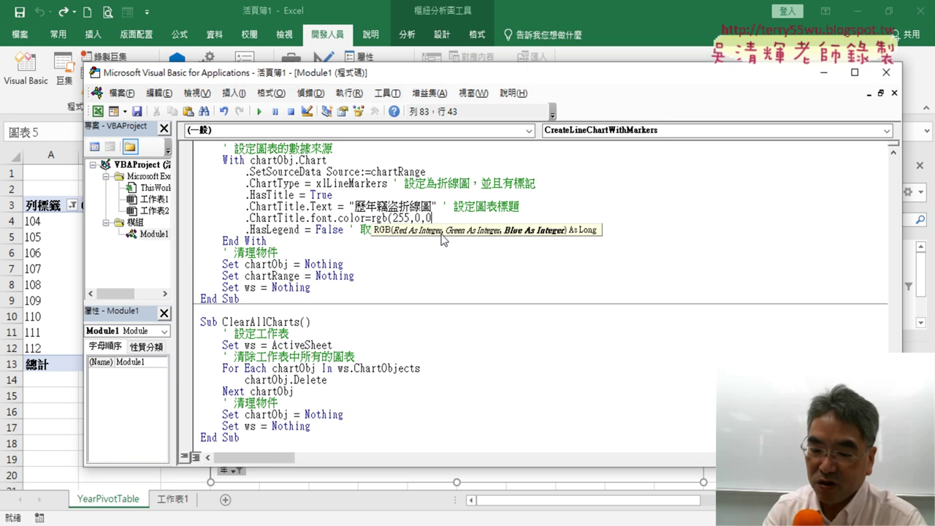
{"action": "type", "text": ")"}
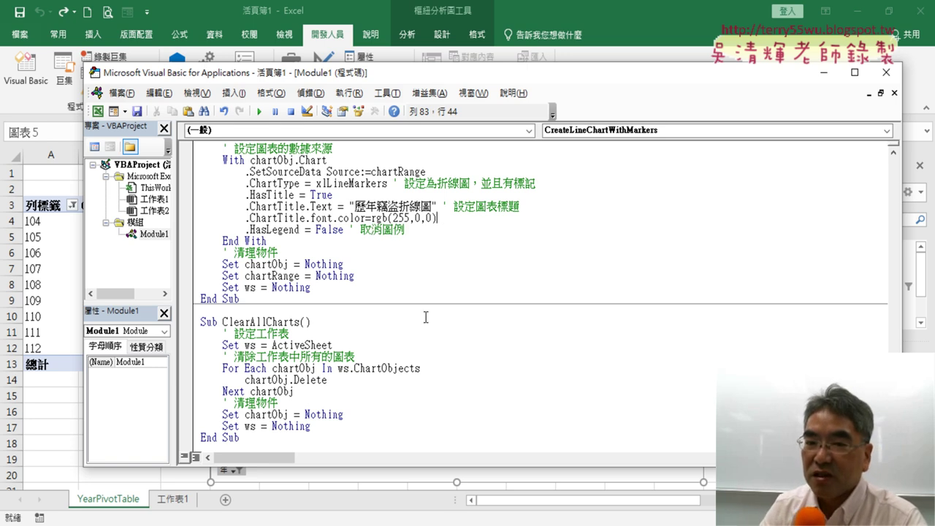
{"action": "left_click_drag", "start_coordinate": [371, 217], "coordinate": [392, 218]}
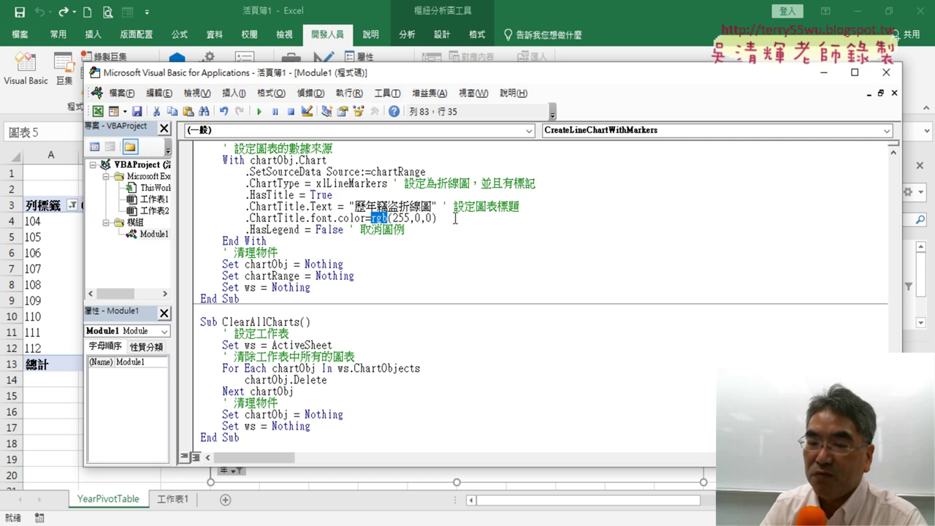
{"action": "left_click", "coordinate": [455, 217]}
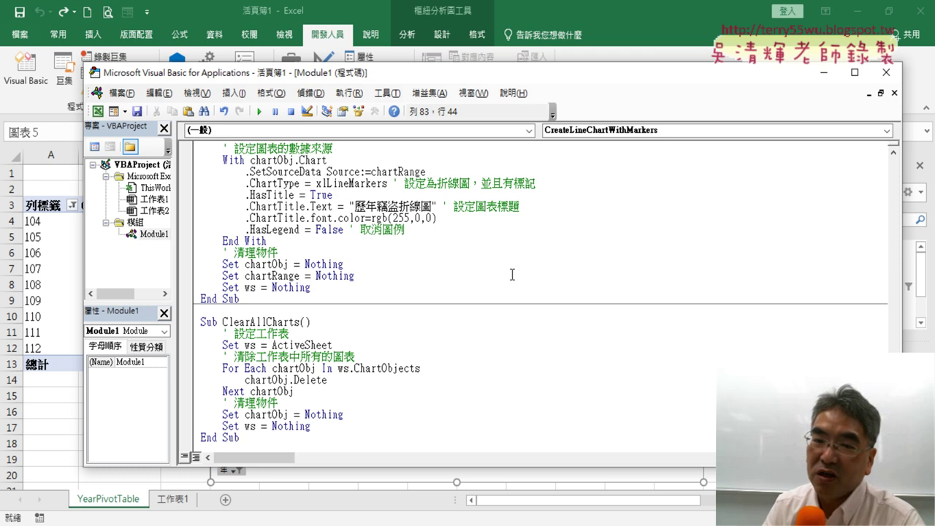
{"action": "left_click", "coordinate": [524, 273]}
{"action": "left_click_drag", "start_coordinate": [462, 219], "coordinate": [247, 219]}
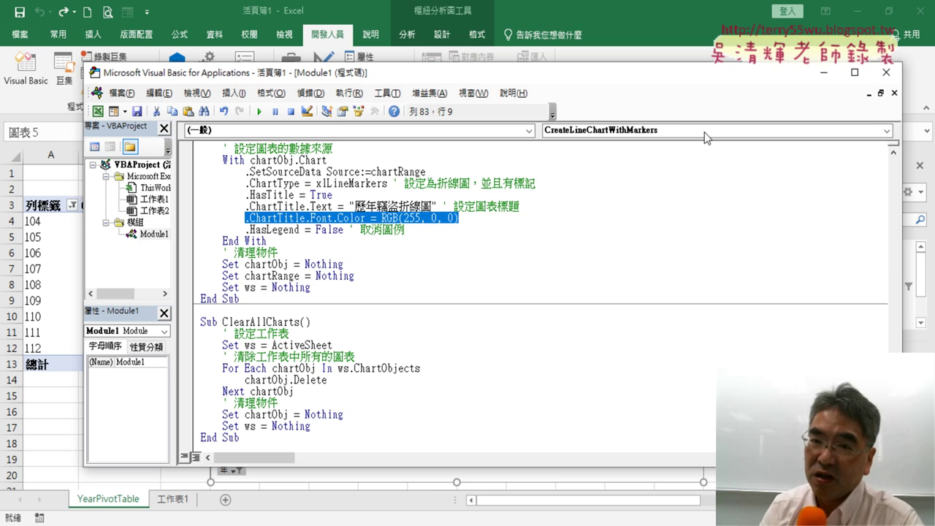
{"action": "left_click_drag", "start_coordinate": [602, 72], "coordinate": [892, 81]}
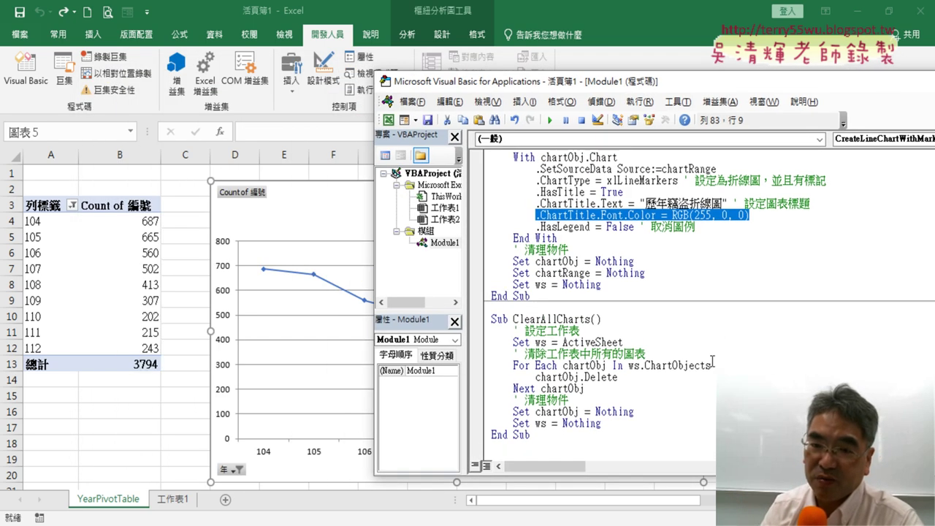
- Delete the existing chart with ClearAllCharts, then run the line-chart macro to rebuild it
{"action": "left_click", "coordinate": [547, 365]}
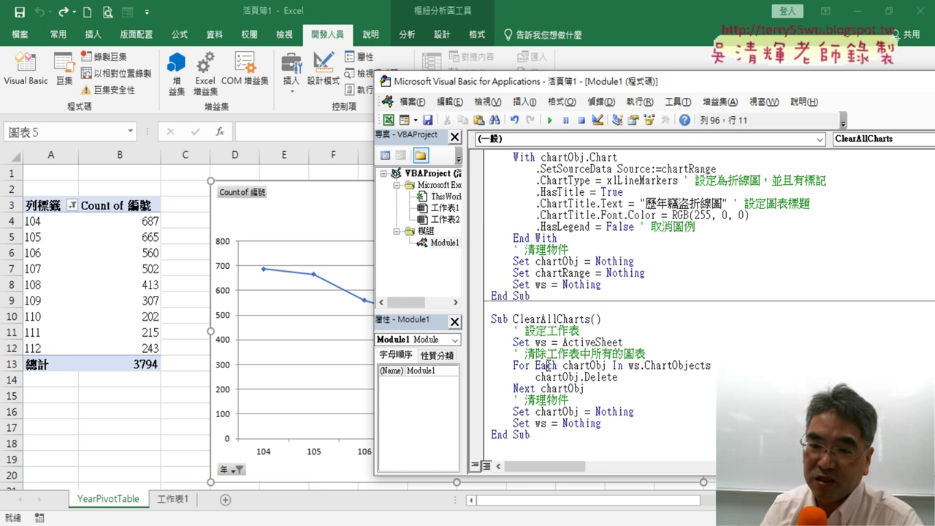
{"action": "left_click", "coordinate": [550, 120]}
{"action": "left_click", "coordinate": [589, 239]}
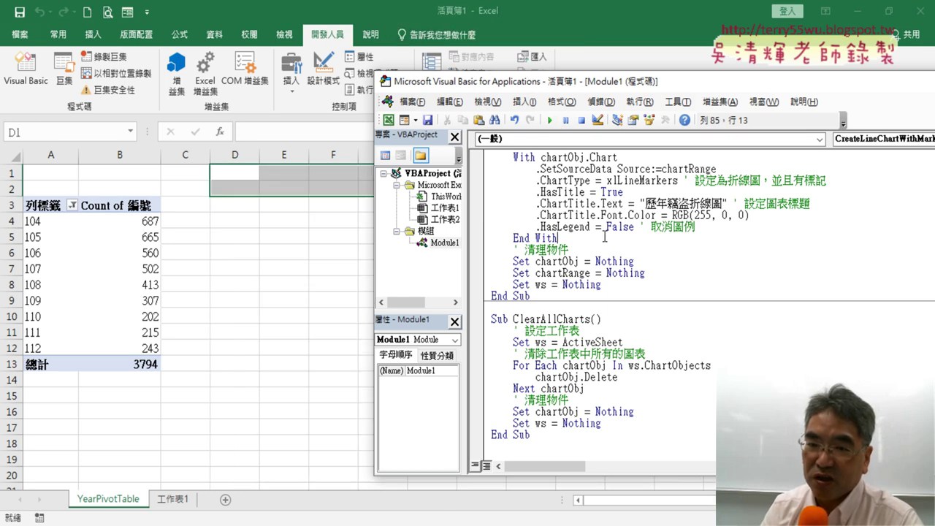
{"action": "left_click", "coordinate": [552, 121]}
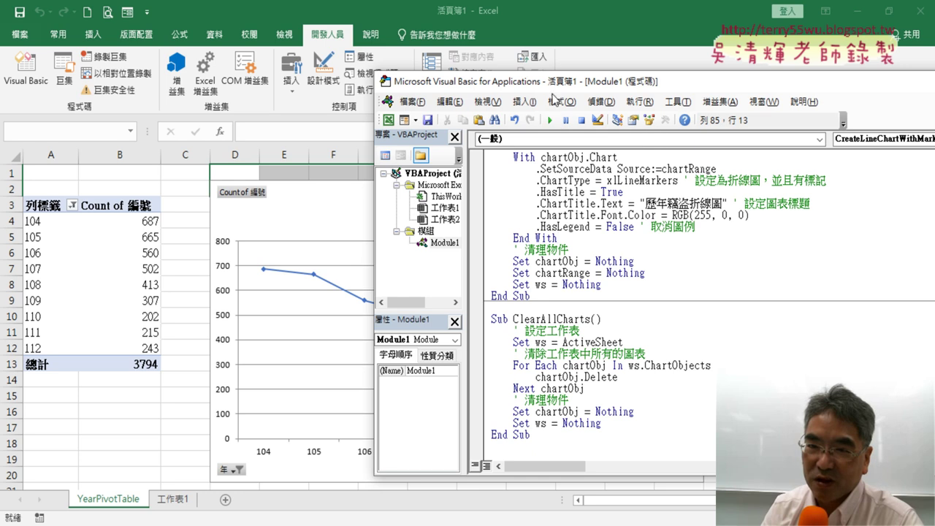
- Move the code window aside to view the red chart title, then bring the worksheet back
{"action": "left_click_drag", "start_coordinate": [556, 87], "coordinate": [620, 83]}
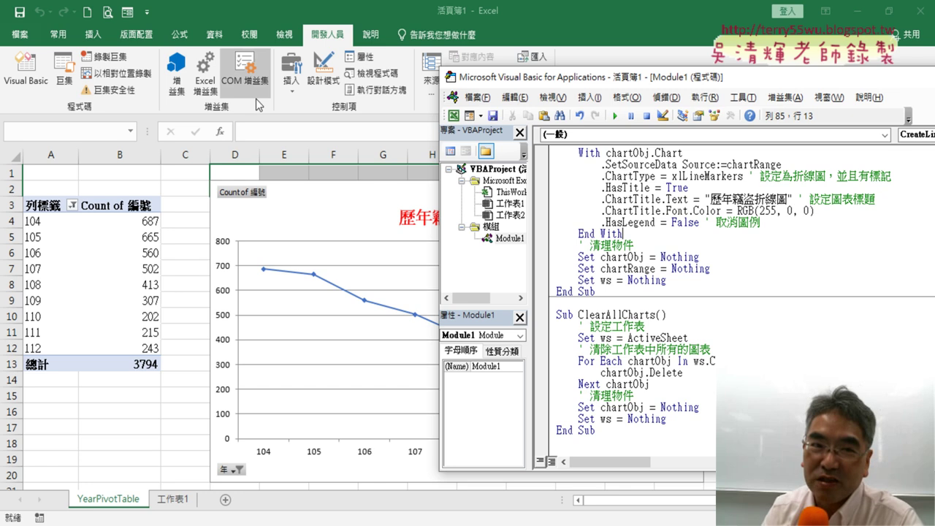
{"action": "left_click_drag", "start_coordinate": [814, 212], "coordinate": [758, 211]}
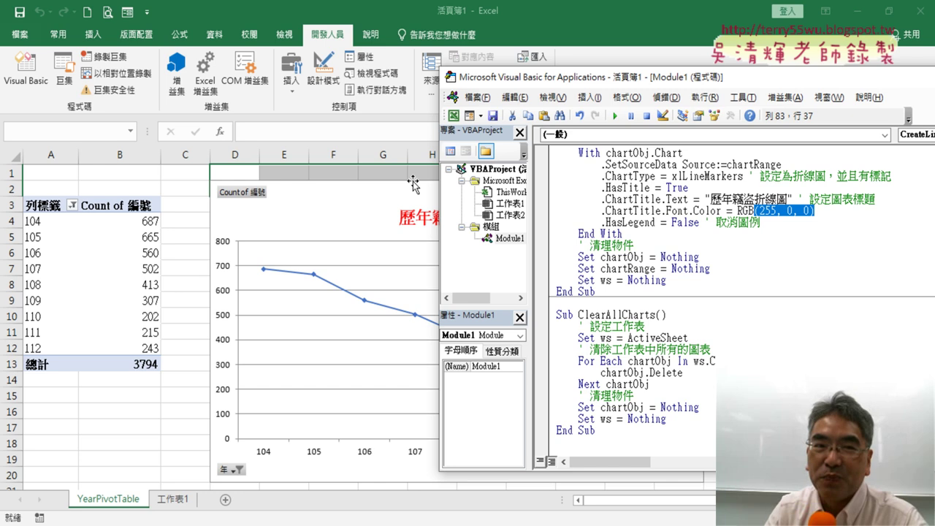
{"action": "left_click", "coordinate": [59, 35]}
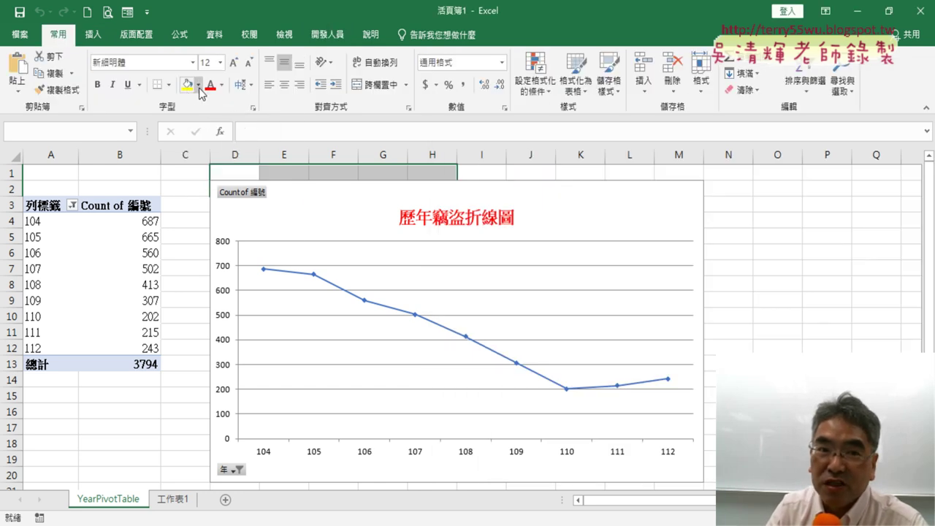
{"action": "left_click", "coordinate": [199, 87]}
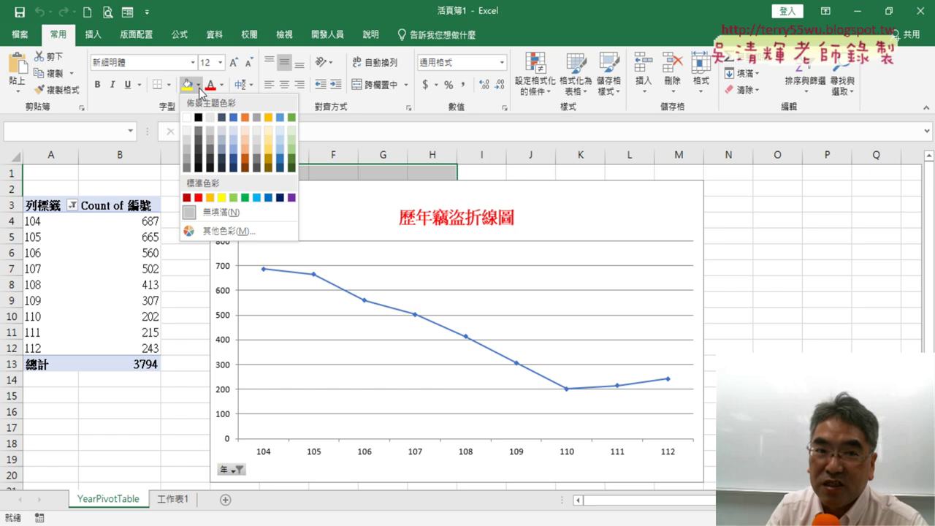
{"action": "left_click", "coordinate": [257, 231]}
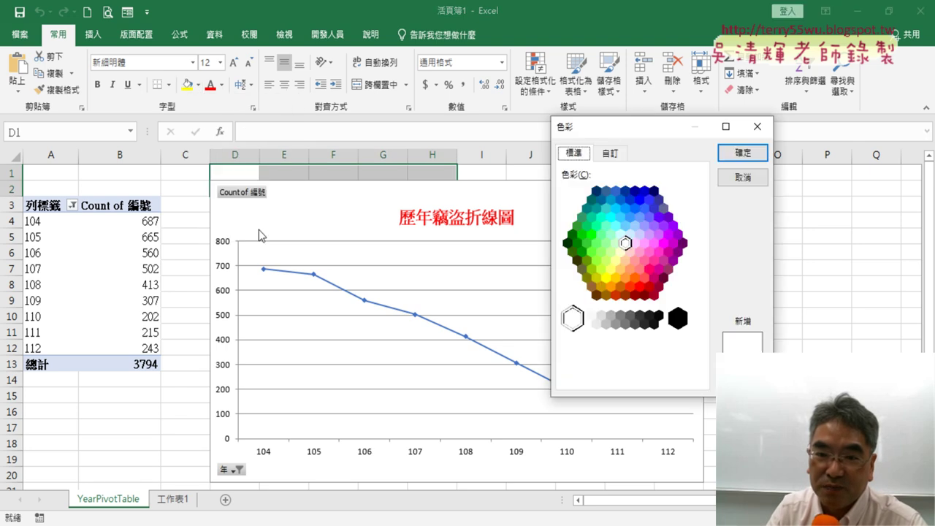
{"action": "left_click", "coordinate": [615, 296]}
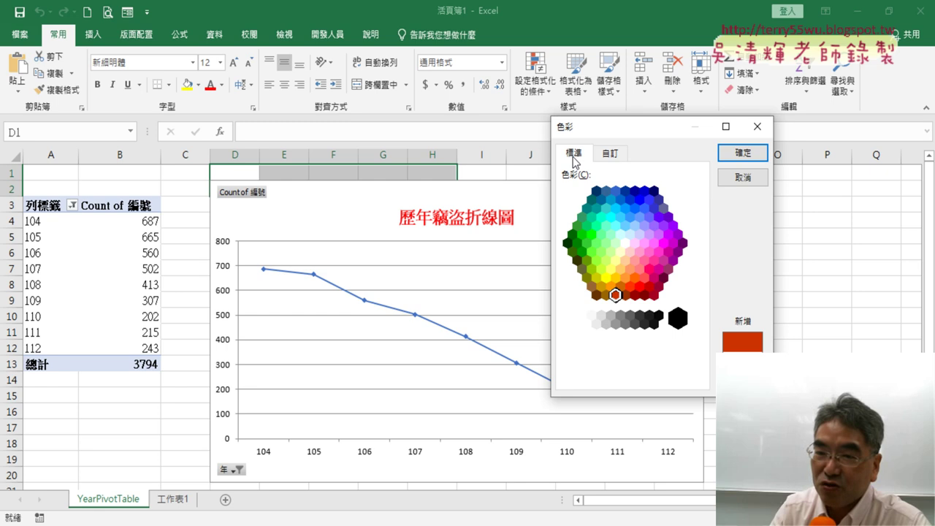
{"action": "left_click", "coordinate": [613, 156]}
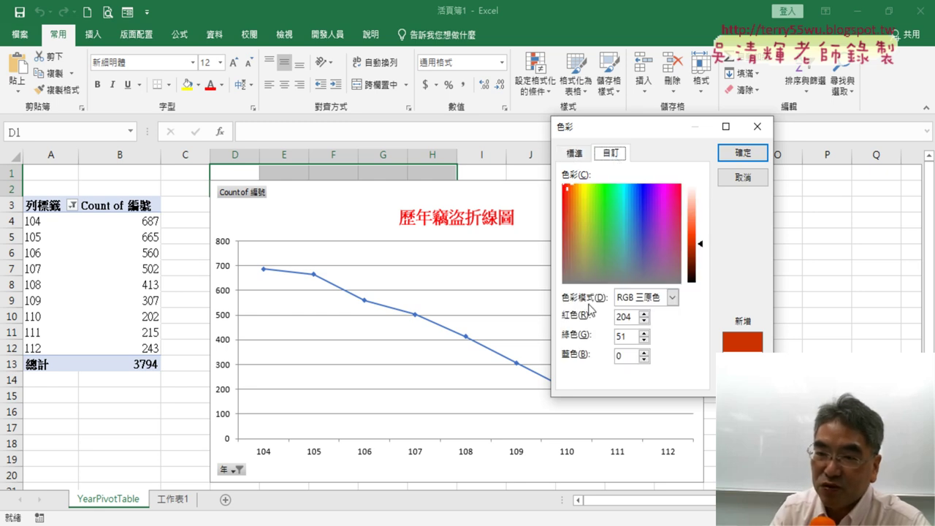
{"action": "double_click", "coordinate": [620, 316]}
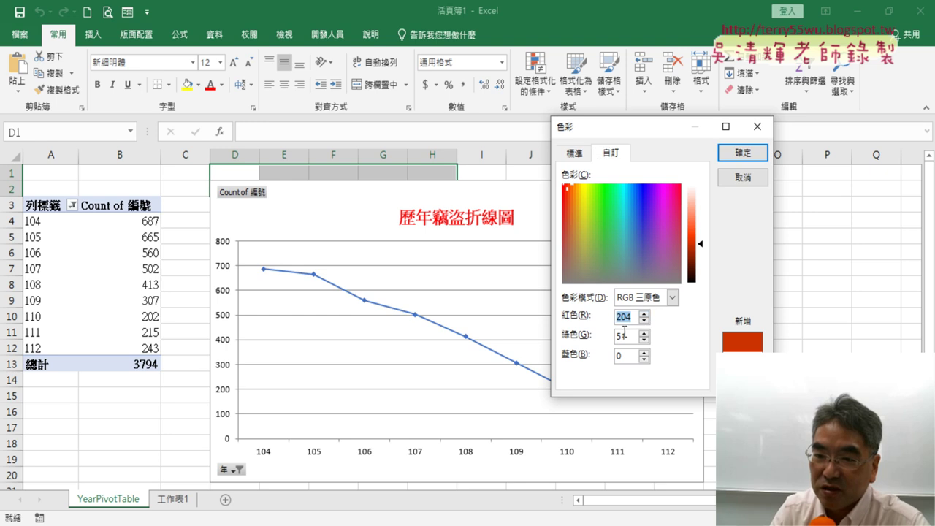
{"action": "double_click", "coordinate": [625, 335]}
{"action": "left_click", "coordinate": [616, 356]}
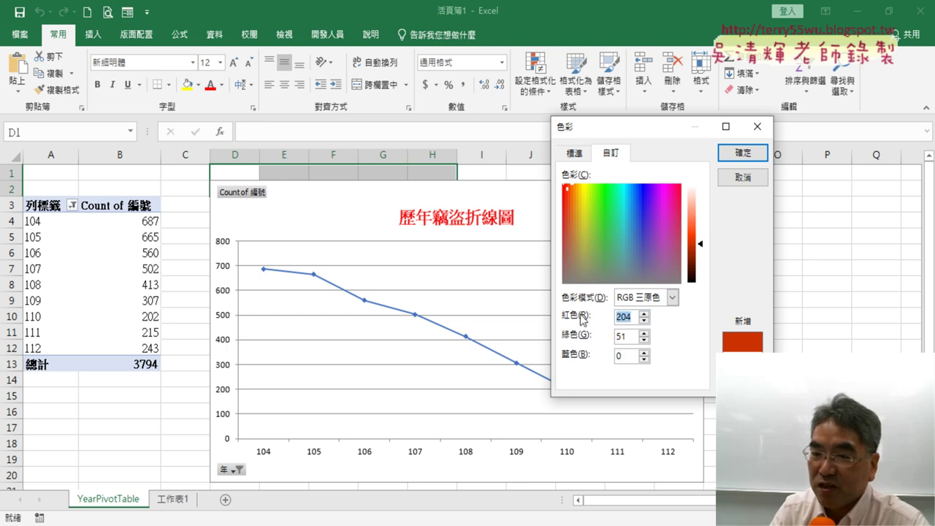
{"action": "double_click", "coordinate": [636, 316]}
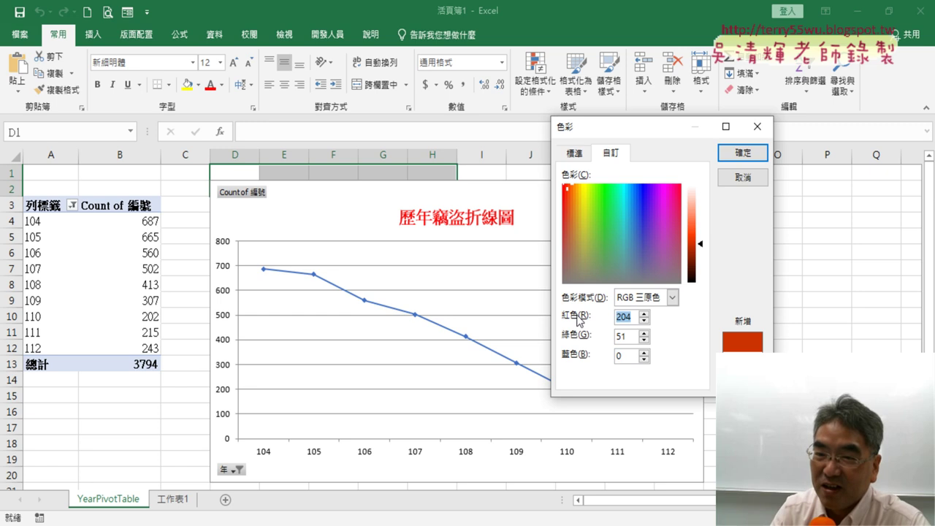
{"action": "key", "text": "Tab"}
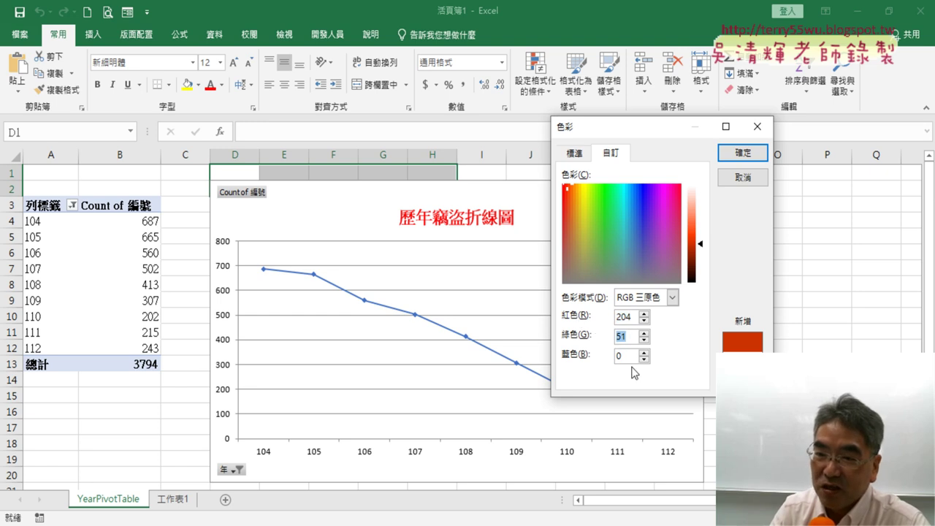
{"action": "double_click", "coordinate": [629, 357]}
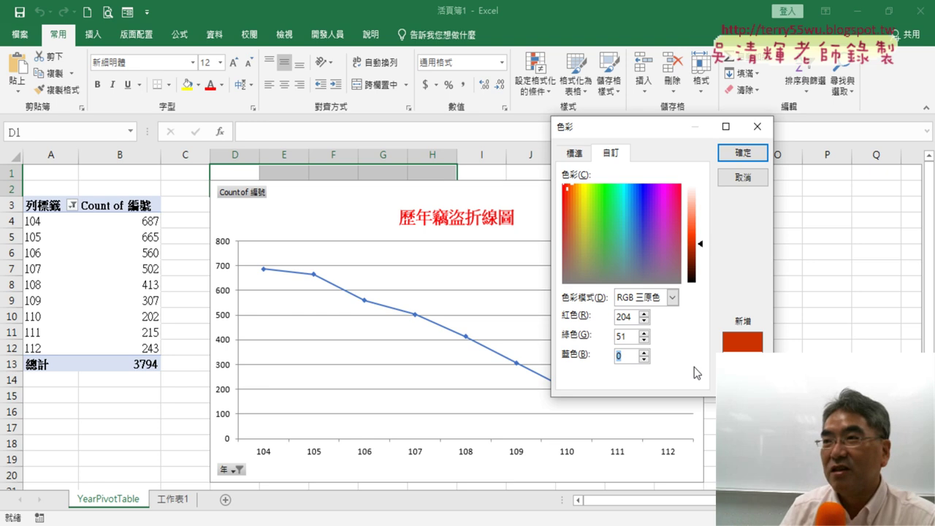
{"action": "double_click", "coordinate": [632, 319]}
{"action": "double_click", "coordinate": [622, 338]}
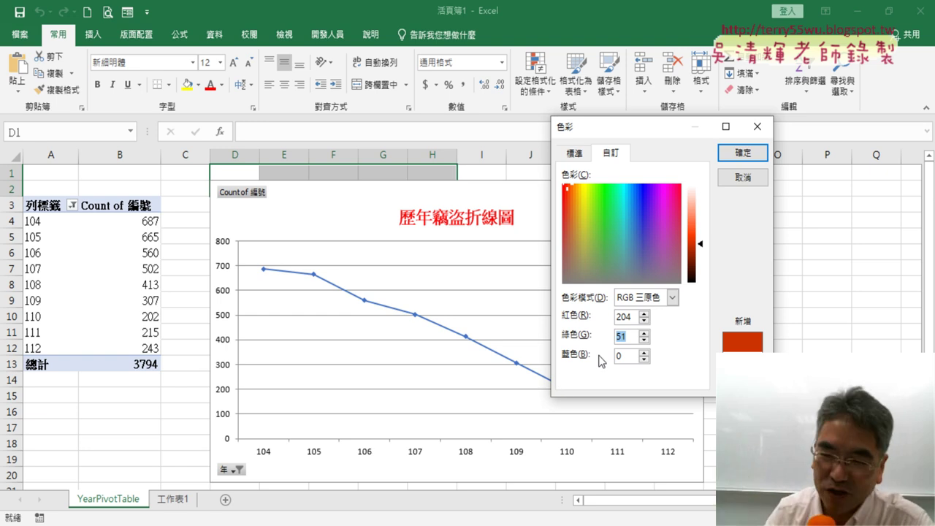
{"action": "double_click", "coordinate": [632, 317]}
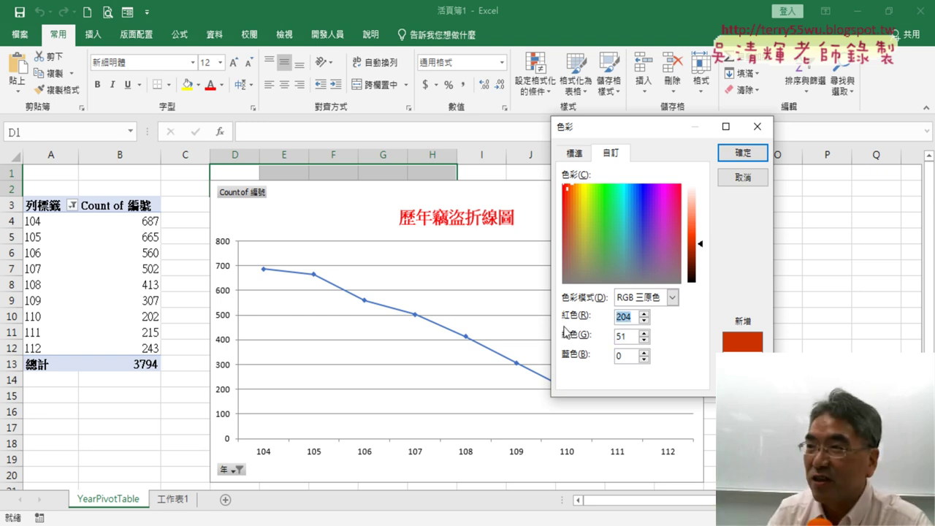
{"action": "left_click", "coordinate": [628, 319]}
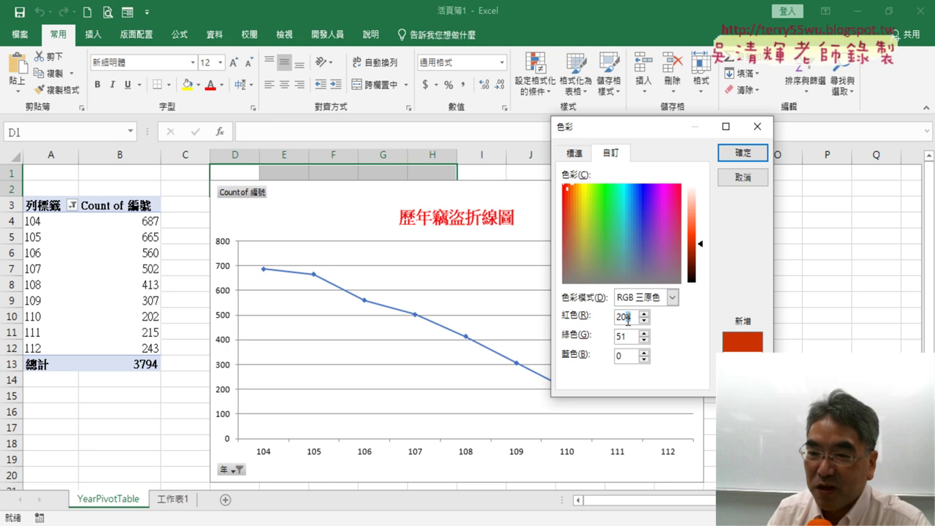
{"action": "type", "text": "0"}
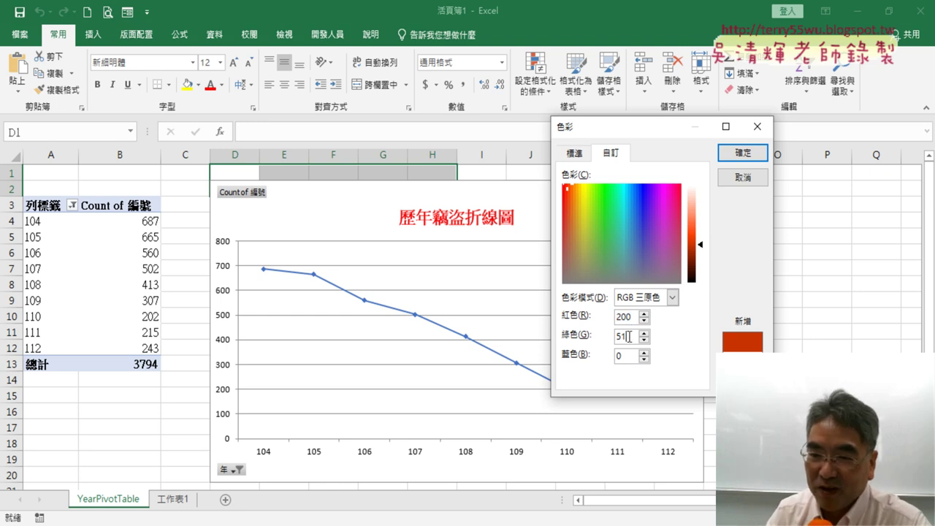
{"action": "left_click", "coordinate": [628, 337]}
{"action": "key", "text": "BackSpace"}
{"action": "type", "text": "0"}
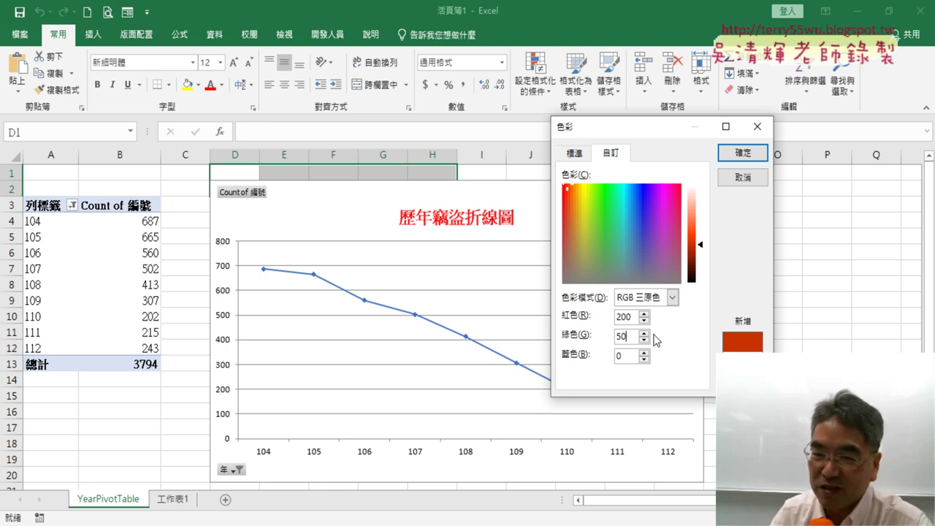
{"action": "left_click", "coordinate": [632, 316]}
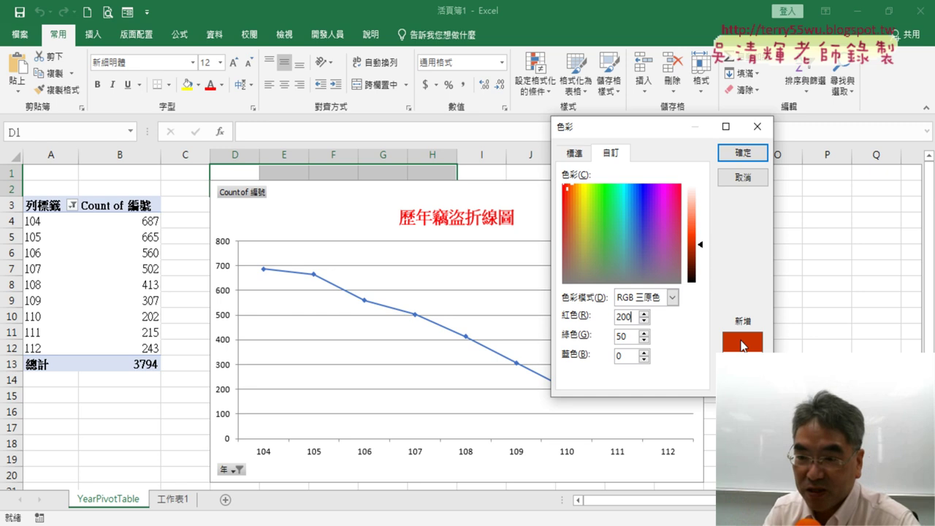
{"action": "left_click", "coordinate": [763, 175]}
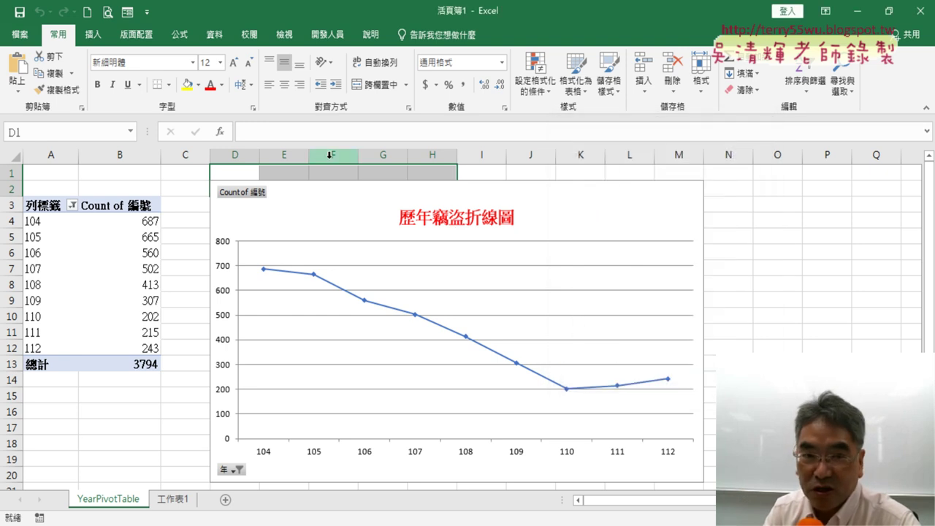
{"action": "left_click", "coordinate": [197, 85]}
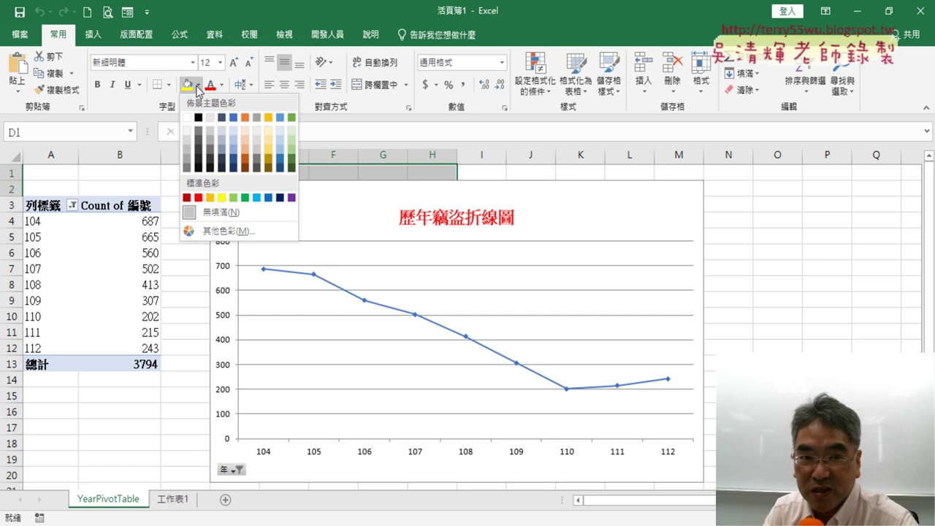
{"action": "left_click", "coordinate": [227, 231]}
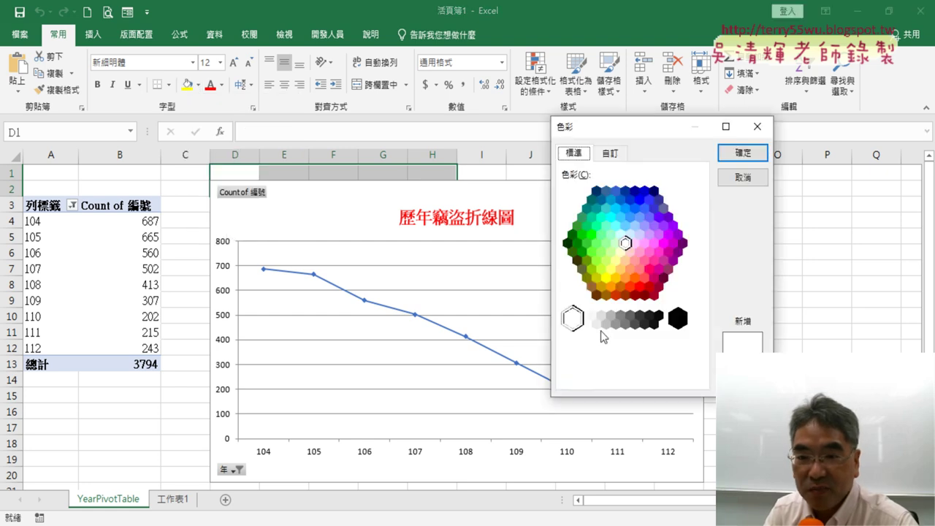
{"action": "left_click", "coordinate": [616, 295]}
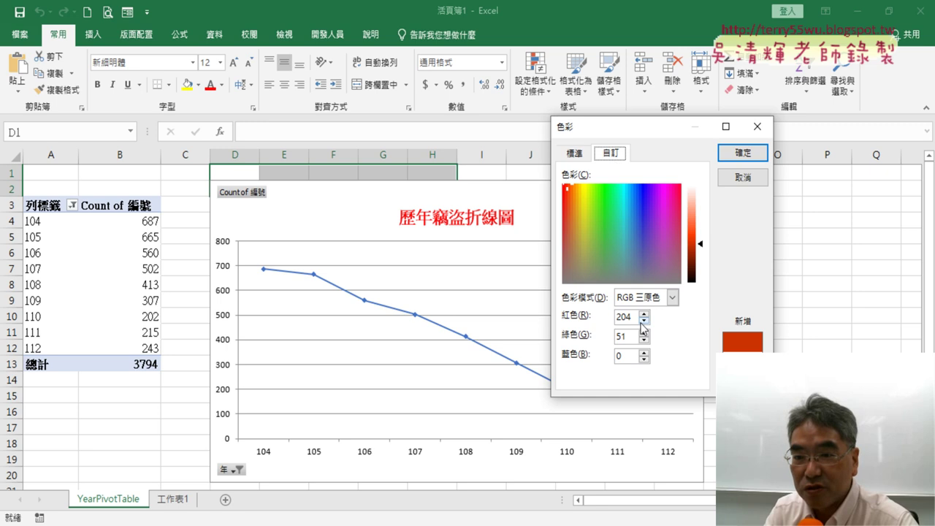
{"action": "left_click", "coordinate": [743, 178]}
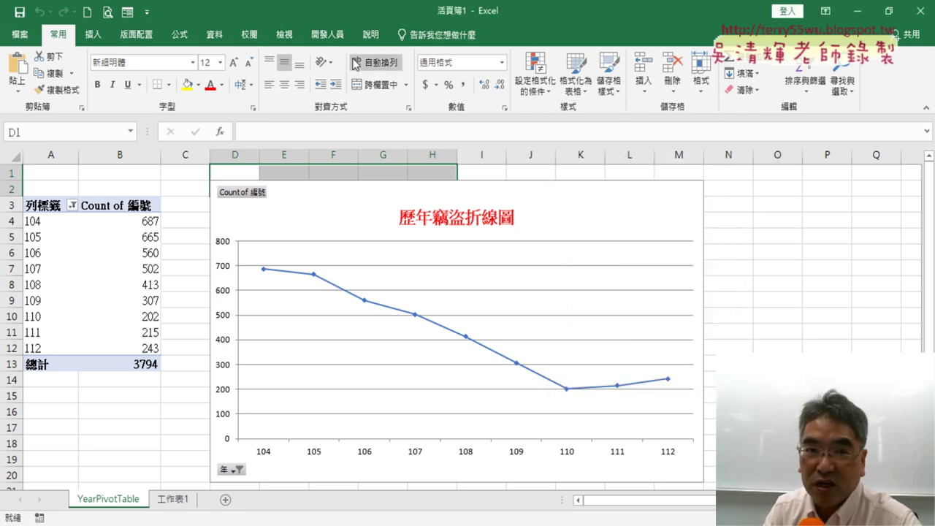
- Open the VBA editor and change the title colour from RGB(255, 0, 0) to RGB(200, 50, 0)
{"action": "left_click", "coordinate": [328, 34]}
{"action": "left_click", "coordinate": [24, 77]}
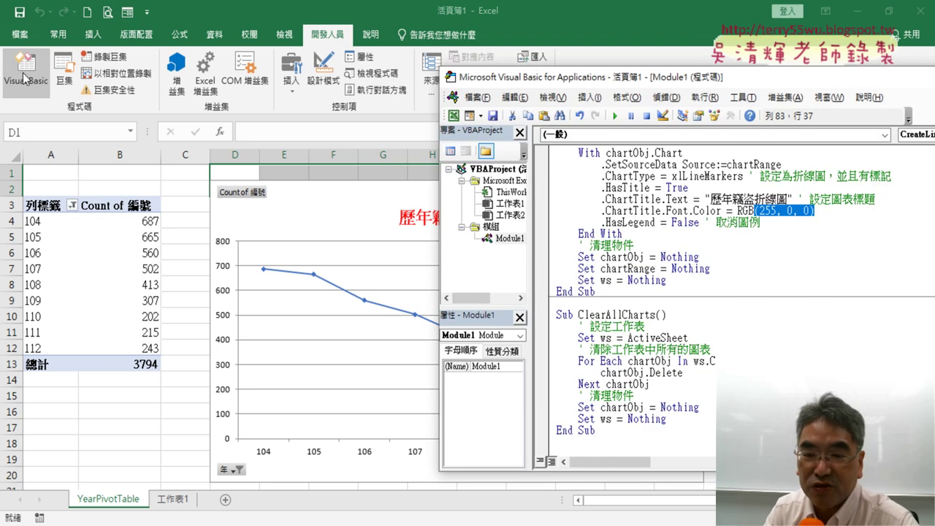
{"action": "left_click_drag", "start_coordinate": [776, 211], "coordinate": [765, 211]}
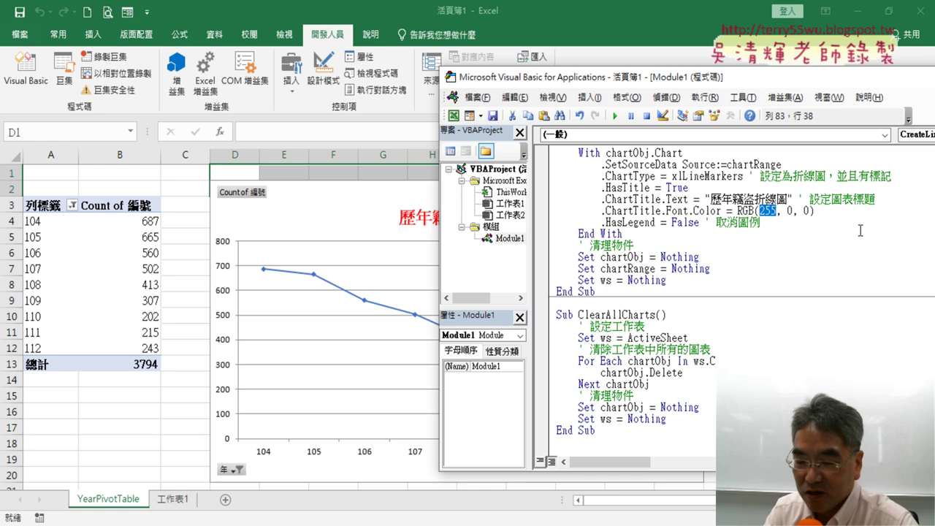
{"action": "type", "text": "200"}
{"action": "key", "text": "Right"}
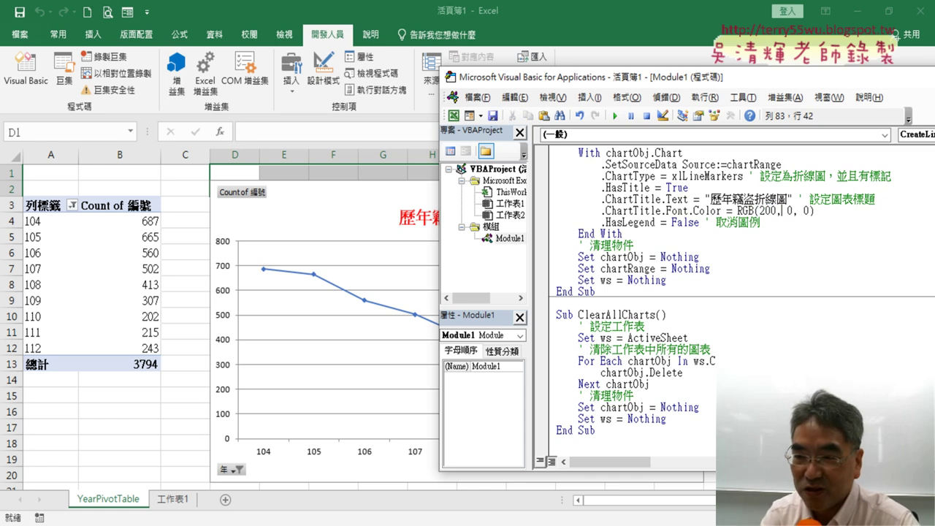
{"action": "key", "text": "Right"}
{"action": "type", "text": "5"}
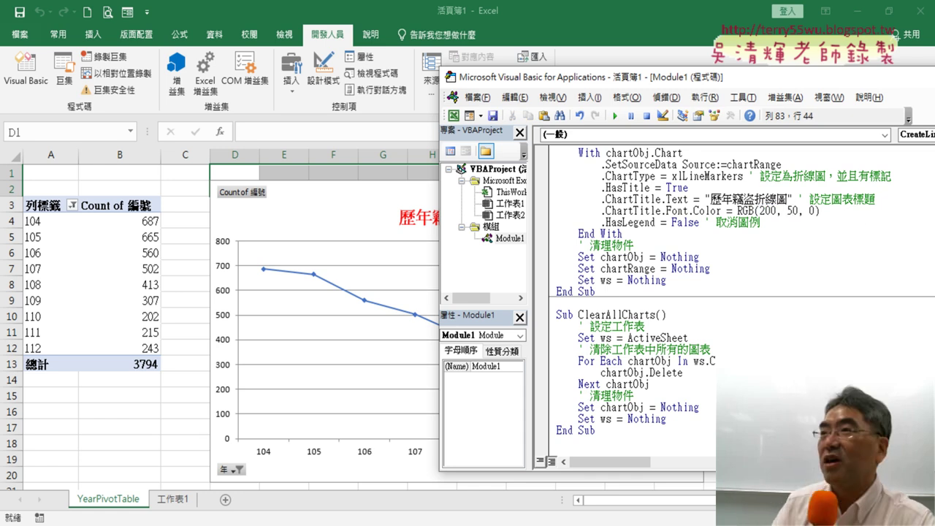
- Clear the old chart and rerun the line-chart macro to draw the chart with the new title colour
{"action": "left_click", "coordinate": [667, 372]}
{"action": "left_click", "coordinate": [616, 116]}
{"action": "left_click", "coordinate": [660, 222]}
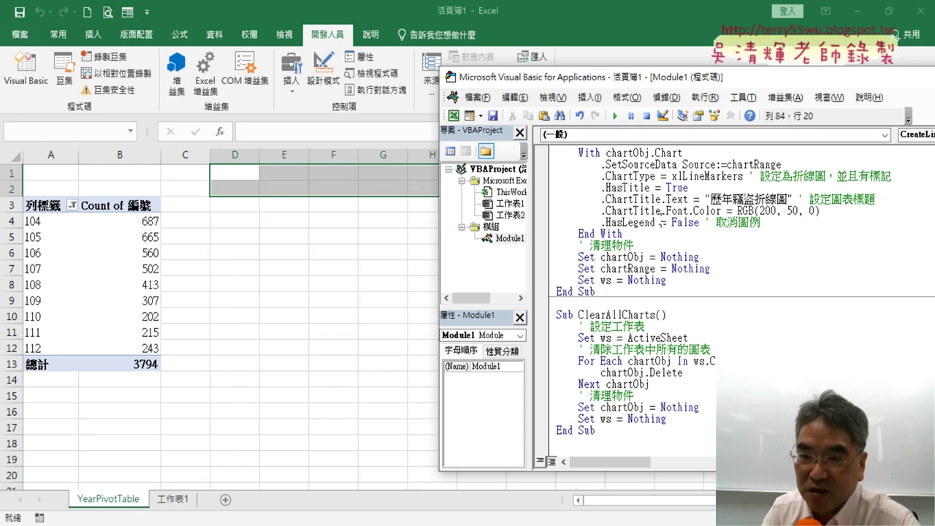
{"action": "left_click", "coordinate": [616, 115]}
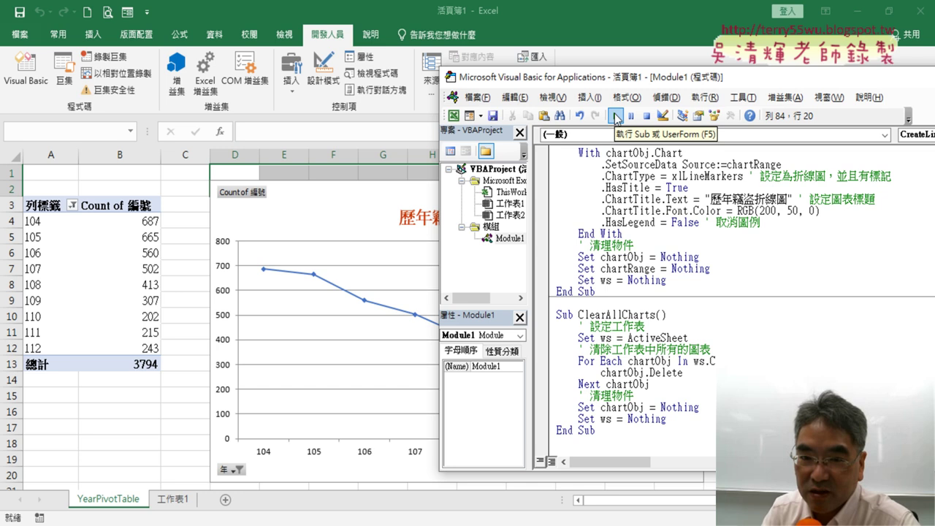
{"action": "left_click_drag", "start_coordinate": [615, 77], "coordinate": [714, 80]}
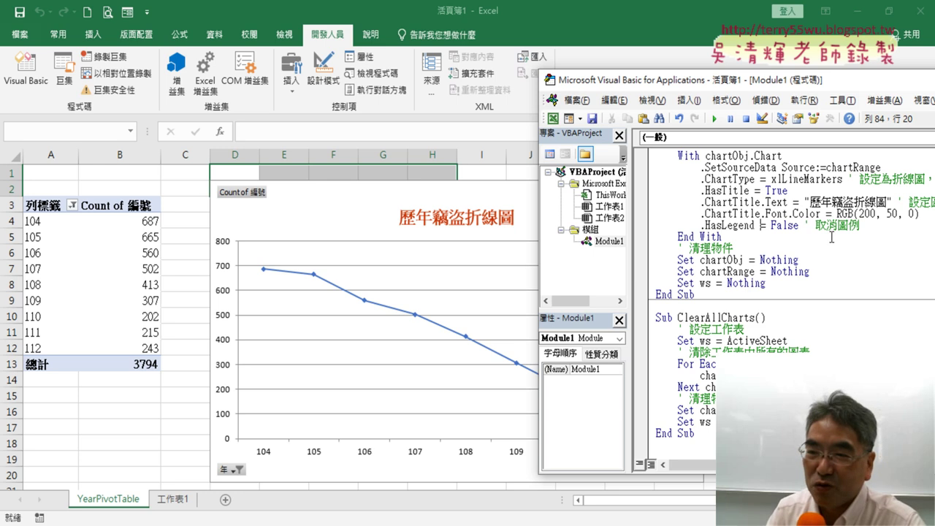
{"action": "left_click_drag", "start_coordinate": [808, 80], "coordinate": [746, 68]}
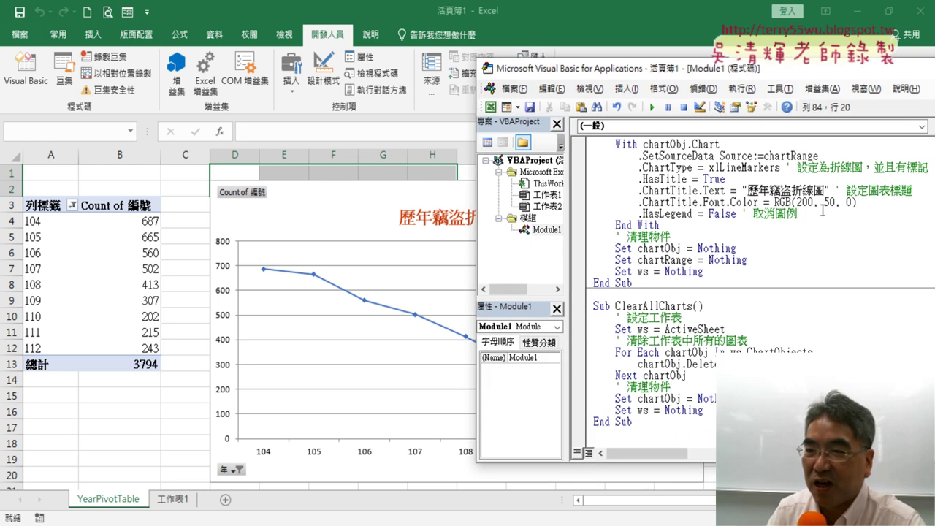
- Inspect the .ChartTitle.Font.Color = RGB(200, 50, 0) line, marking its Color property and value
{"action": "left_click_drag", "start_coordinate": [859, 202], "coordinate": [647, 202]}
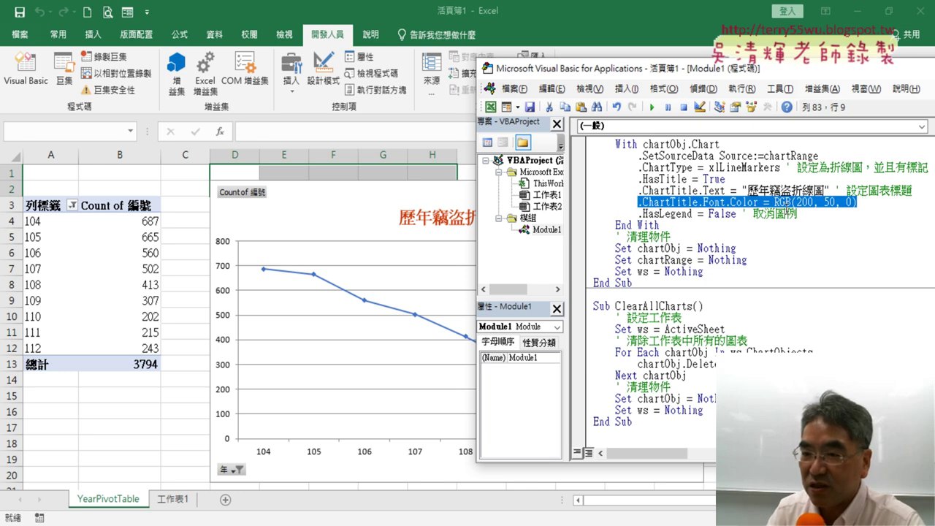
{"action": "left_click", "coordinate": [794, 213]}
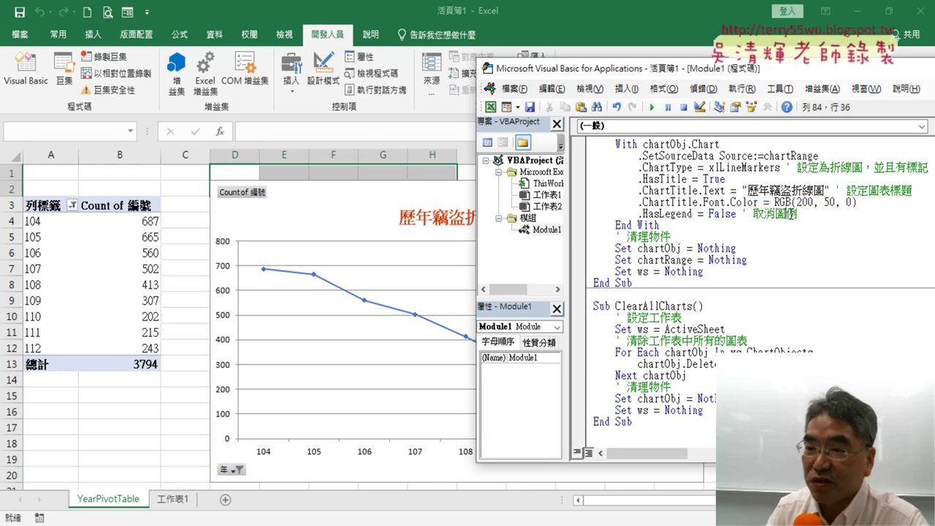
{"action": "left_click_drag", "start_coordinate": [705, 201], "coordinate": [755, 202]}
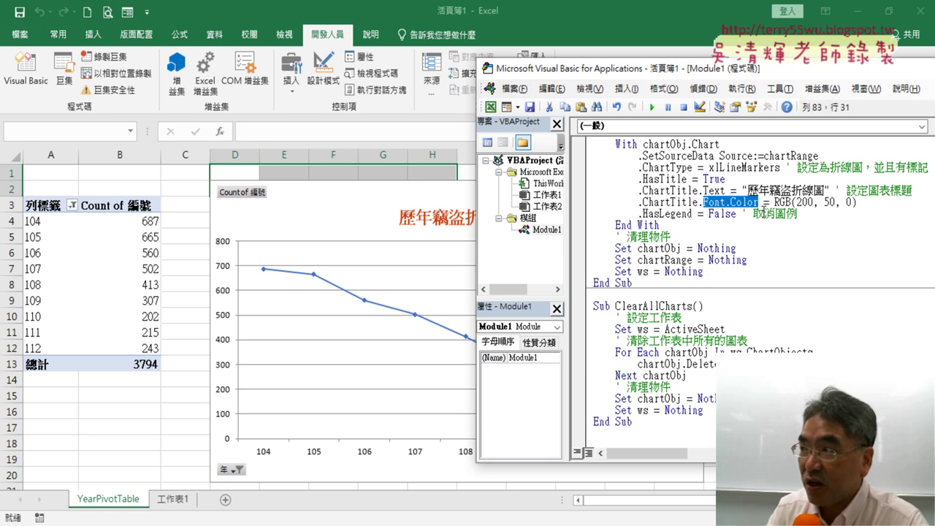
{"action": "left_click", "coordinate": [775, 211]}
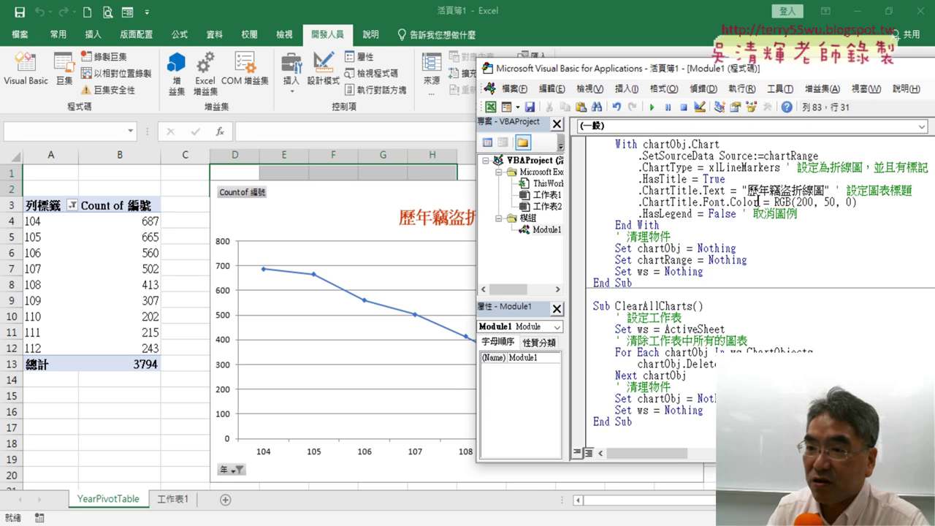
{"action": "left_click_drag", "start_coordinate": [757, 201], "coordinate": [726, 202]}
{"action": "left_click_drag", "start_coordinate": [857, 202], "coordinate": [770, 203]}
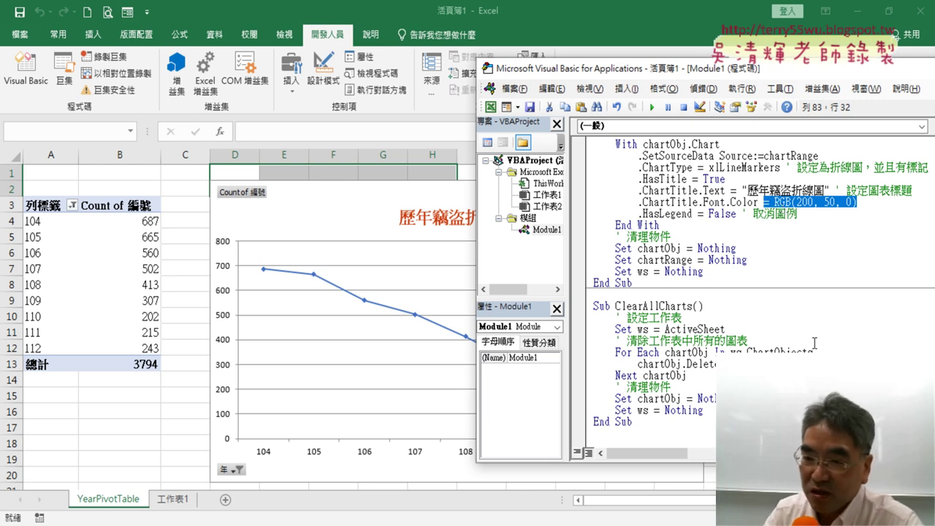
- Run ClearAllCharts to delete the chart and return to the Google Docs code notes
{"action": "left_click", "coordinate": [679, 375]}
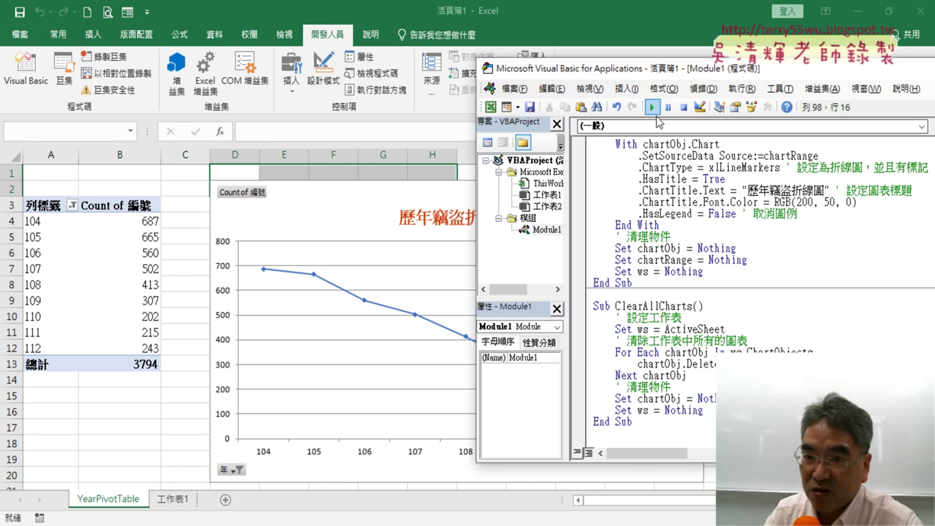
{"action": "left_click", "coordinate": [652, 107]}
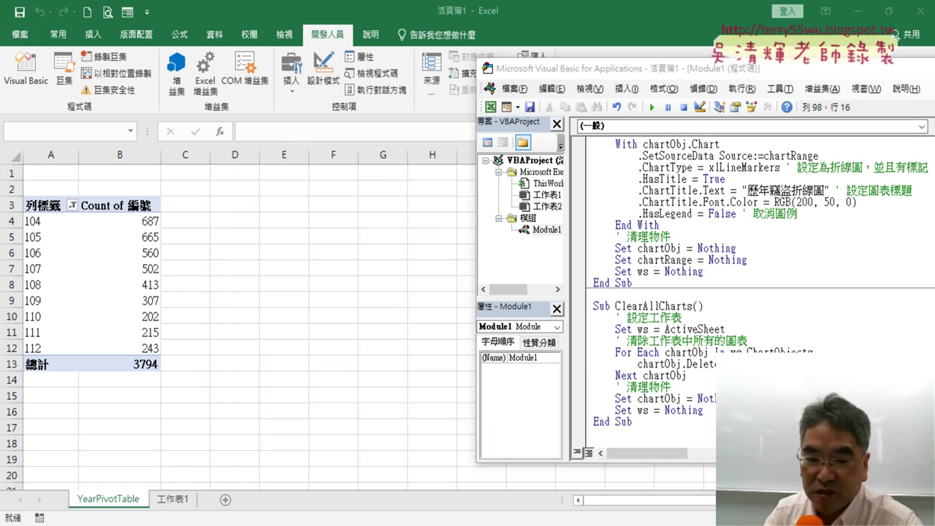
{"action": "key", "text": "alt+Tab"}
{"action": "scroll", "coordinate": [315, 275], "scroll_direction": "down", "scroll_amount": 1}
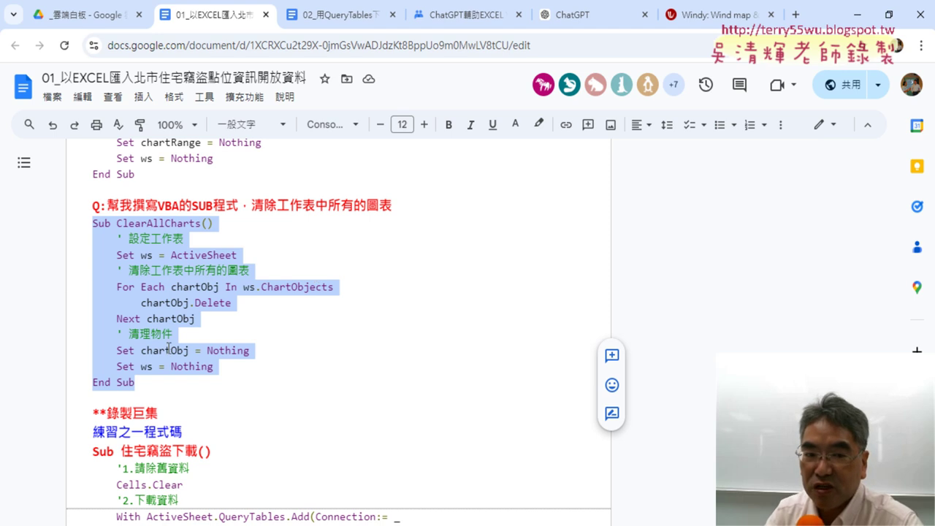
- Insert a blank line below .ChartTitle.Text in the Google Docs notes
{"action": "scroll", "coordinate": [343, 267], "scroll_direction": "up", "scroll_amount": 3}
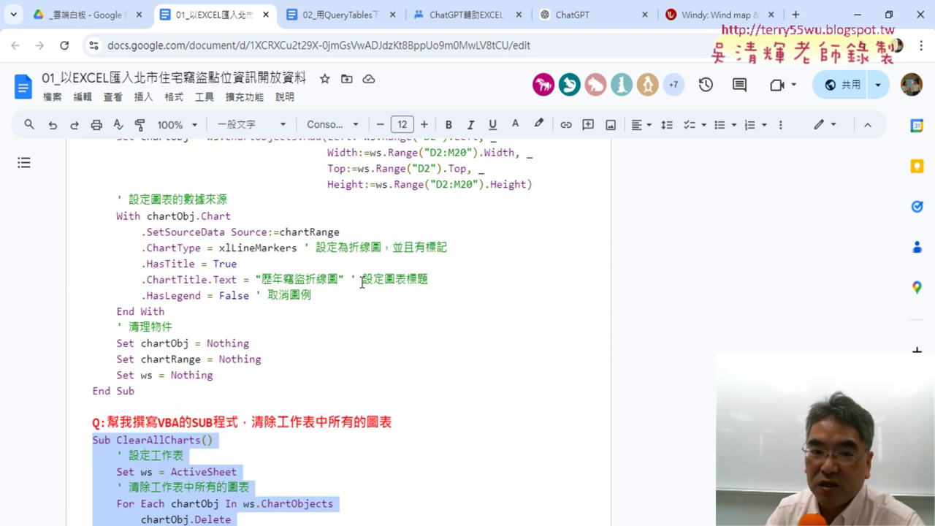
{"action": "scroll", "coordinate": [366, 282], "scroll_direction": "up", "scroll_amount": 1}
{"action": "left_click", "coordinate": [457, 354]}
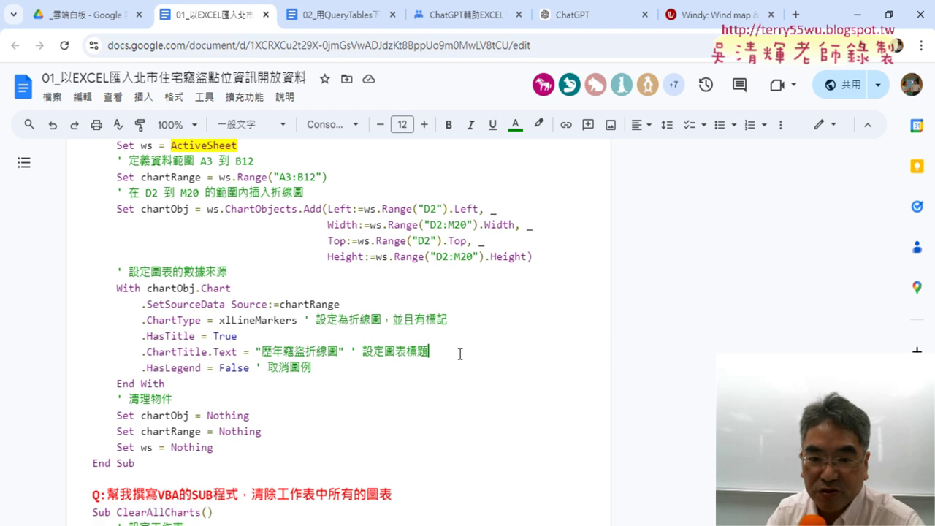
{"action": "key", "text": "Return"}
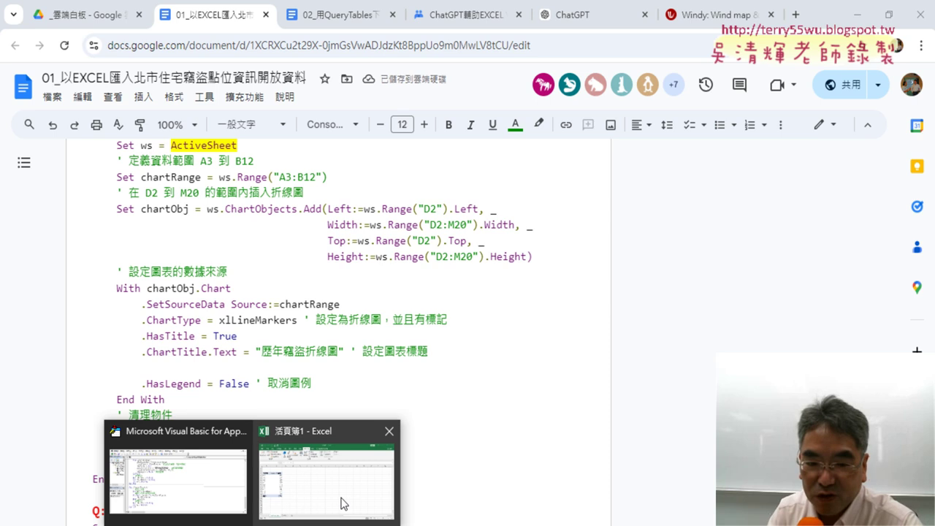
- Copy the .ChartTitle.Font.Color = RGB(200, 50, 0) line from VBA and paste it into the blank line
{"action": "left_click", "coordinate": [183, 468]}
{"action": "left_click_drag", "start_coordinate": [868, 206], "coordinate": [559, 191]}
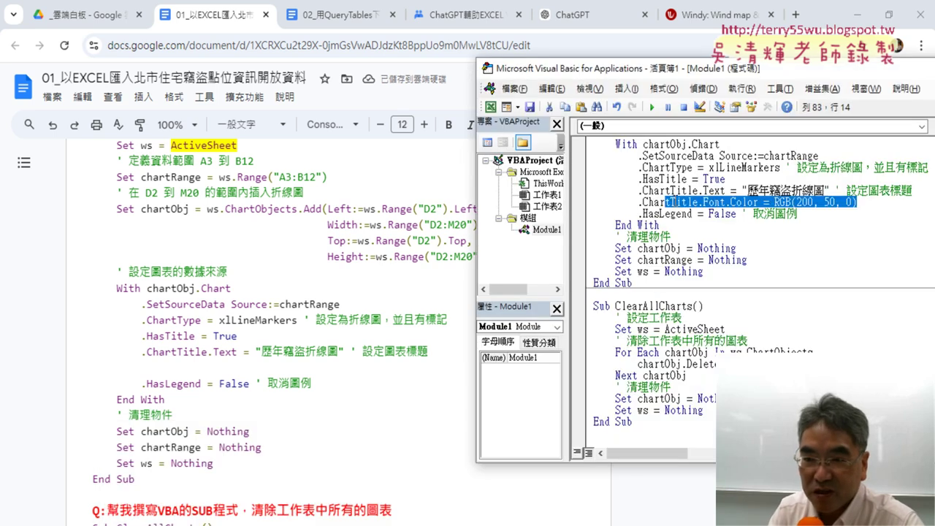
{"action": "left_click_drag", "start_coordinate": [857, 202], "coordinate": [604, 207]}
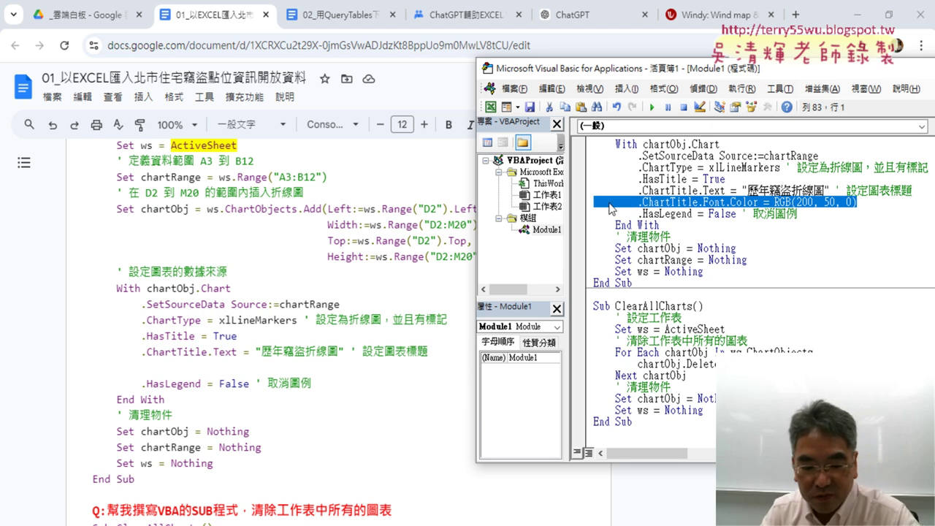
{"action": "left_click", "coordinate": [140, 367]}
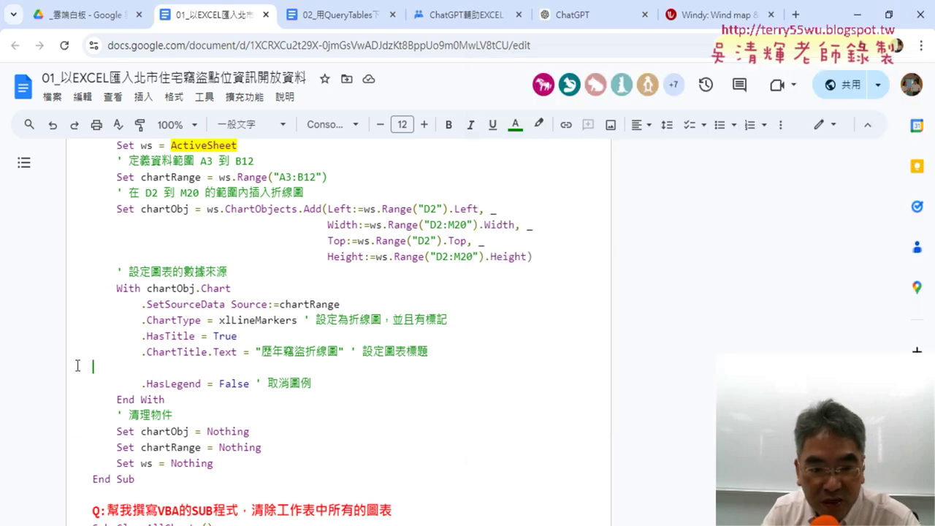
{"action": "type", "text": ".ChartTitle.Font.Color = RGB(200, 50, 0)"}
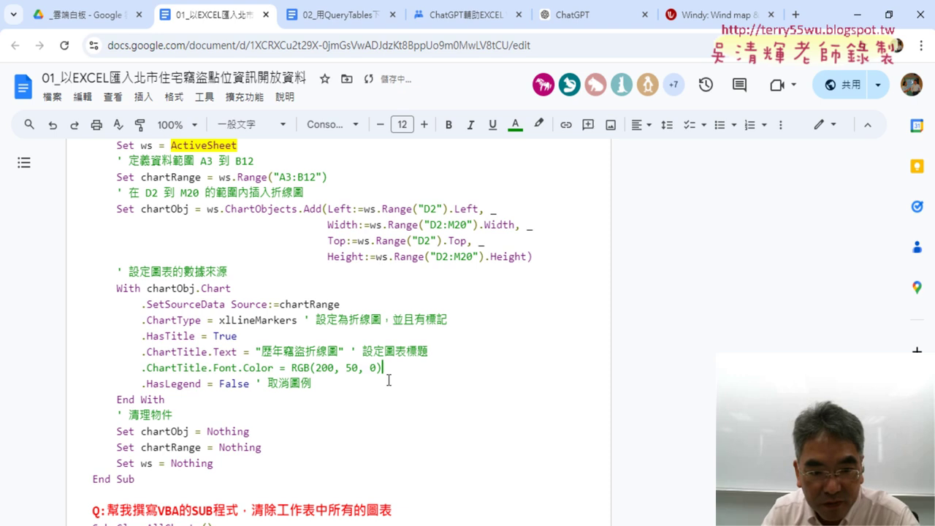
- Highlight the pasted Font.Color line in yellow and enlarge its font size
{"action": "left_click_drag", "start_coordinate": [383, 368], "coordinate": [71, 366]}
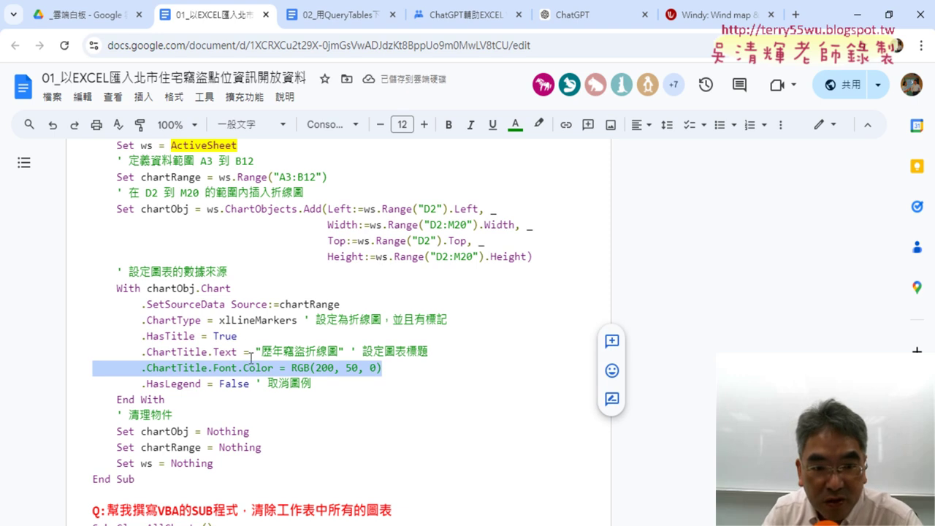
{"action": "left_click", "coordinate": [244, 367]}
{"action": "left_click_drag", "start_coordinate": [142, 368], "coordinate": [383, 367]}
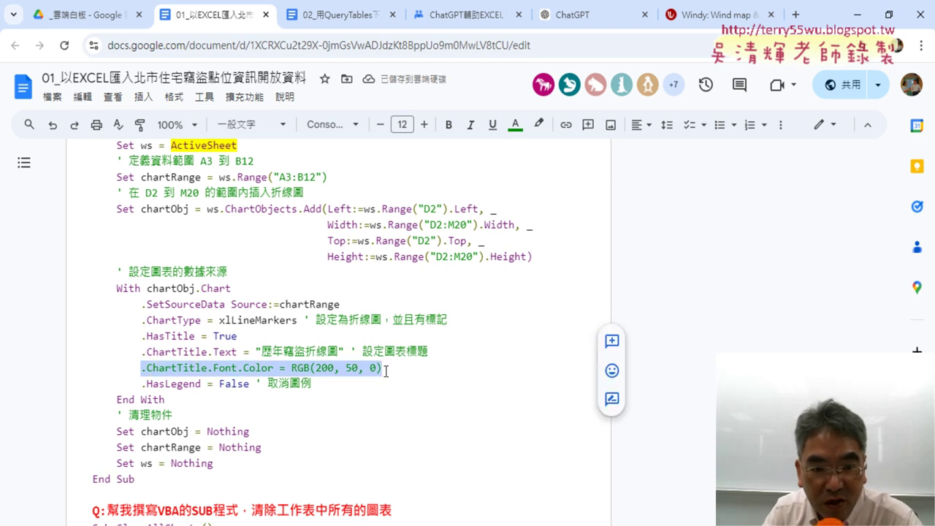
{"action": "left_click", "coordinate": [538, 125]}
{"action": "left_click", "coordinate": [588, 191]}
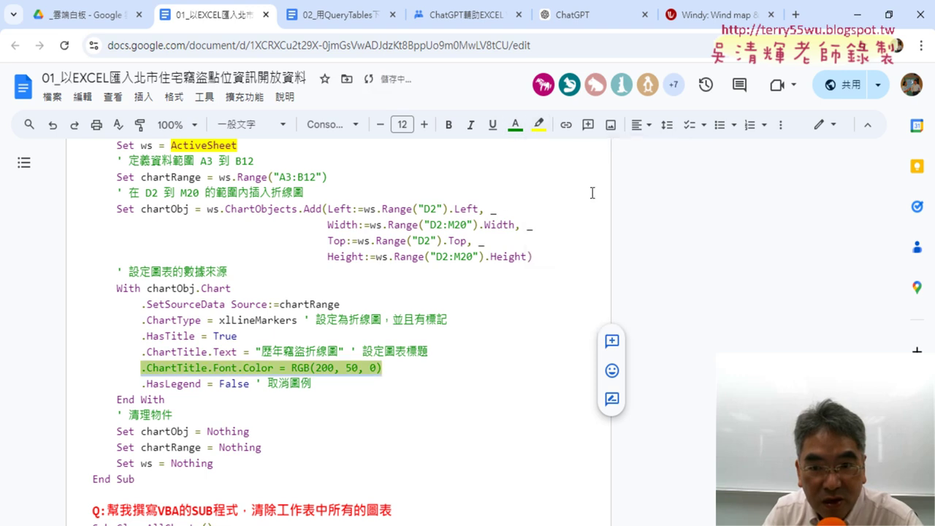
{"action": "left_click", "coordinate": [426, 126]}
{"action": "left_click", "coordinate": [426, 126]}
{"action": "left_click", "coordinate": [466, 337]}
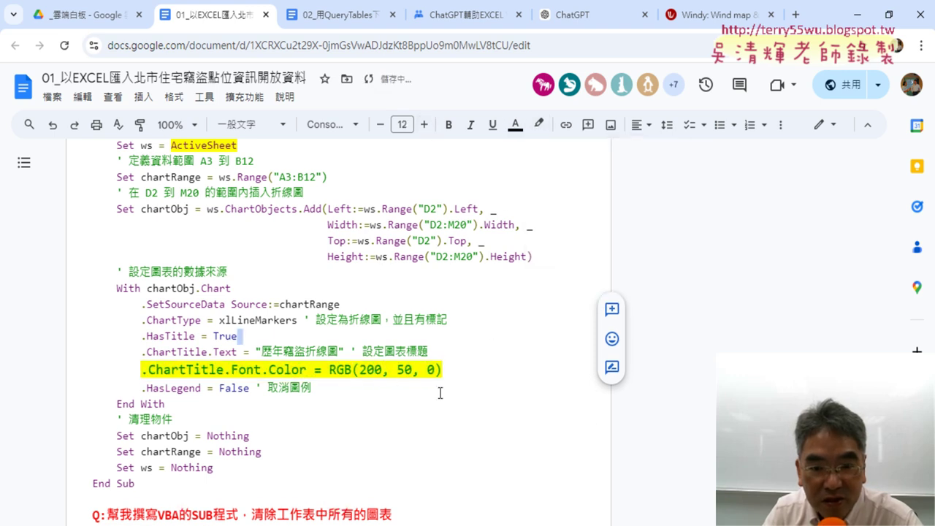